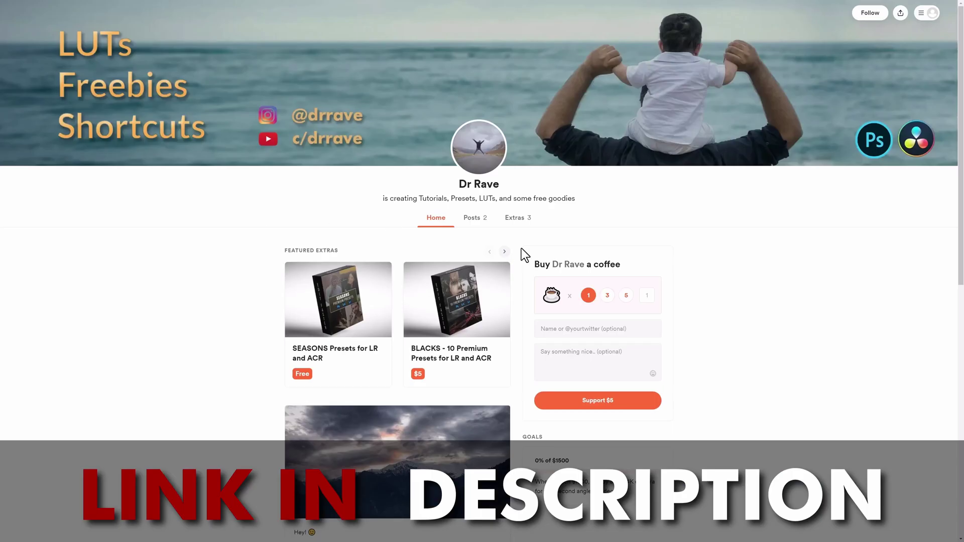
# Download the free DaVinci Resolve Keyboard Shortcuts pack and extract its zip, exposing the guide PDF and preset file.
pyautogui.click(504, 251)
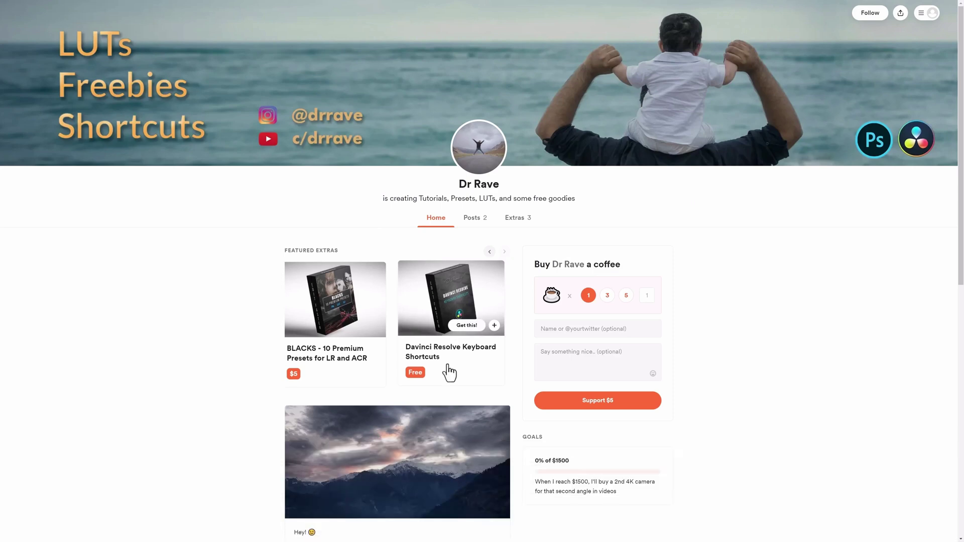
pyautogui.click(467, 325)
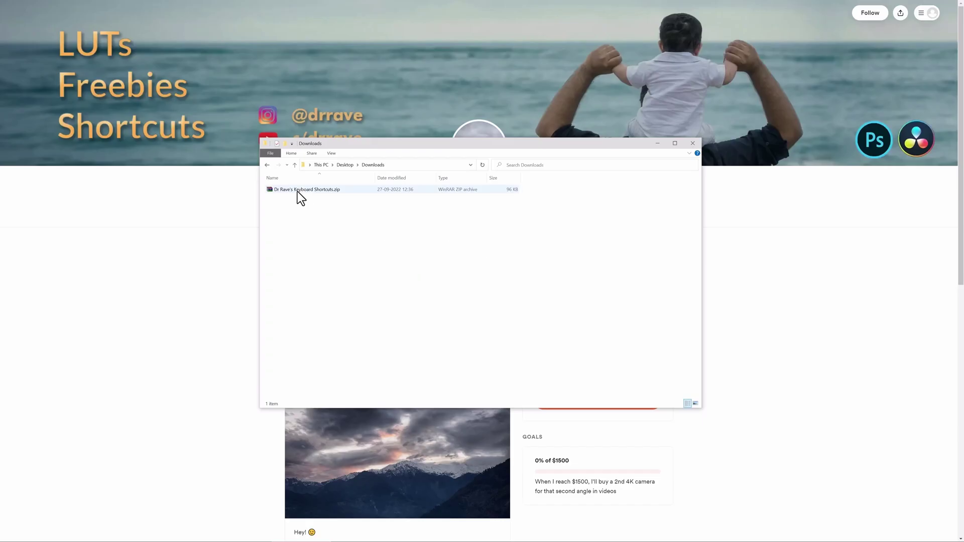
pyautogui.rightClick(297, 189)
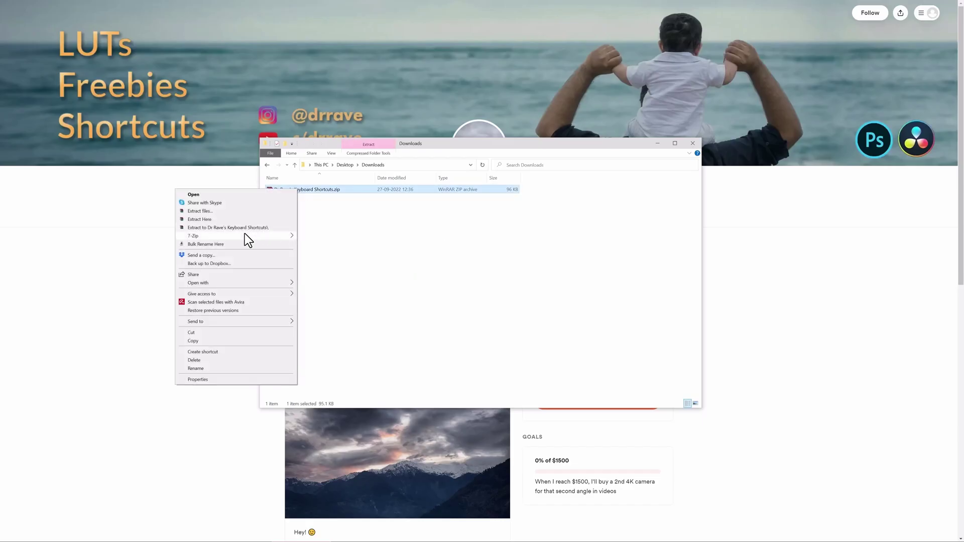
pyautogui.click(250, 220)
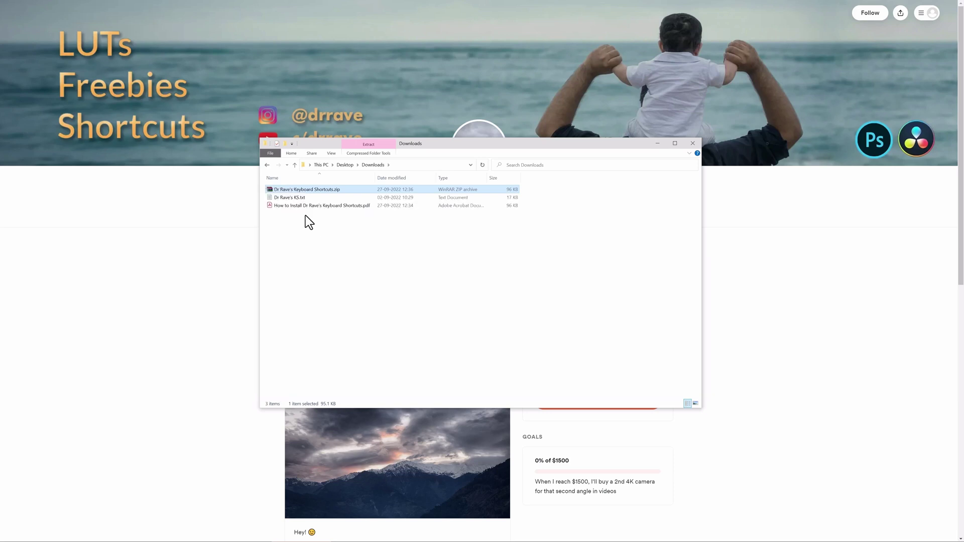
pyautogui.click(306, 206)
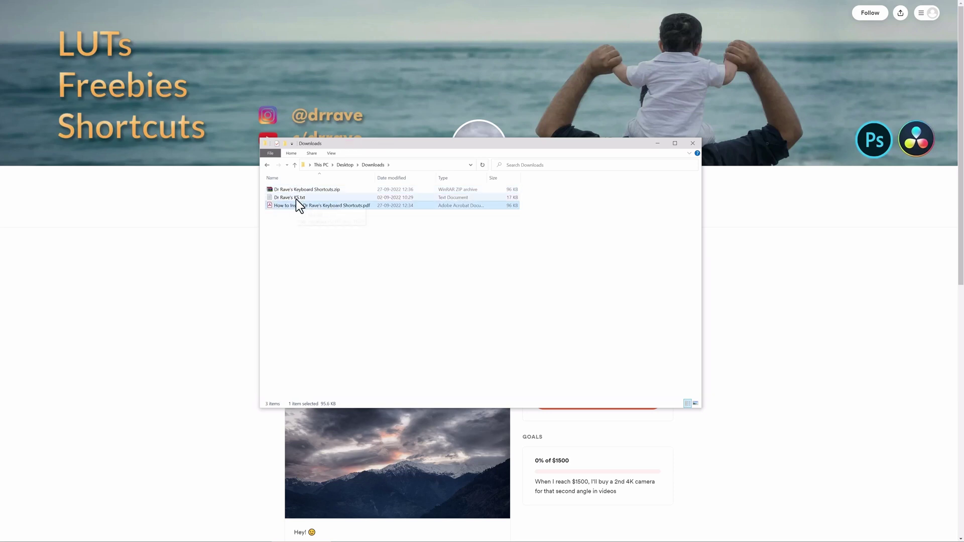
pyautogui.click(296, 198)
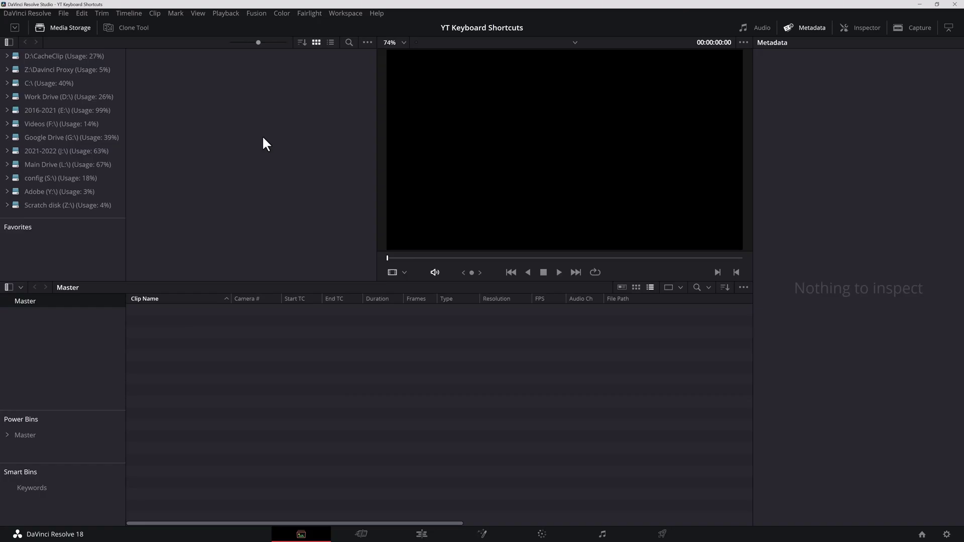
# Import the downloaded shortcut preset .txt file via Keyboard Customization (Ctrl+Alt+K) and close the window.
pyautogui.hotkey('ctrl', 'alt', 'k')
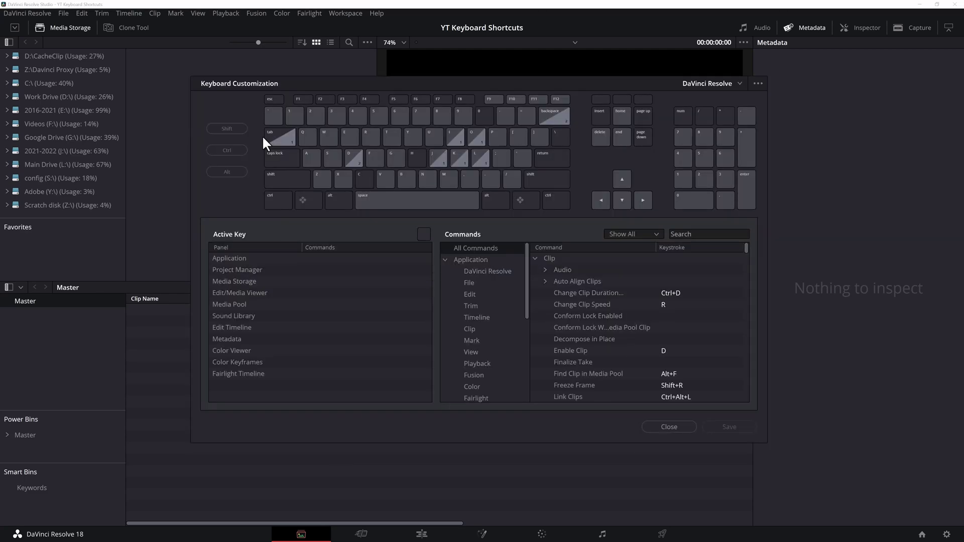
pyautogui.click(757, 83)
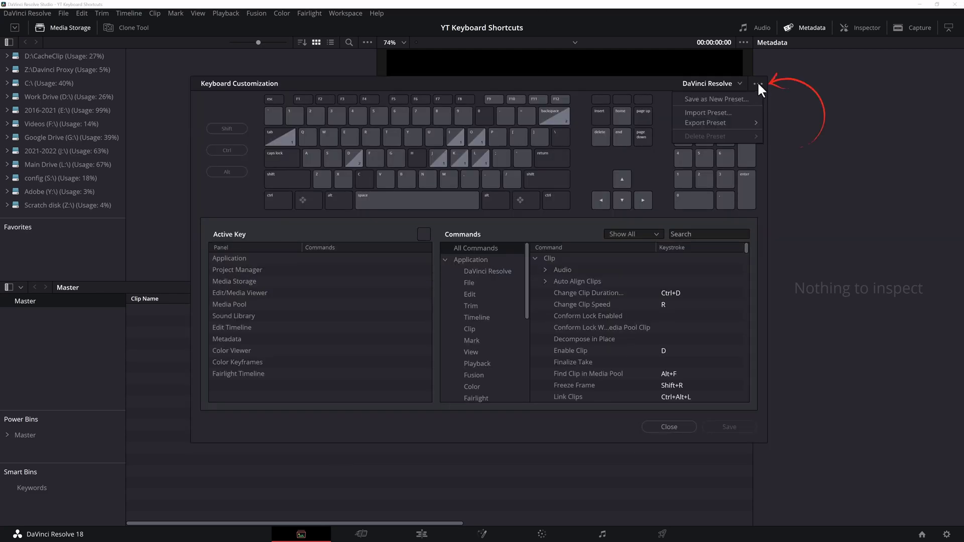
pyautogui.click(721, 110)
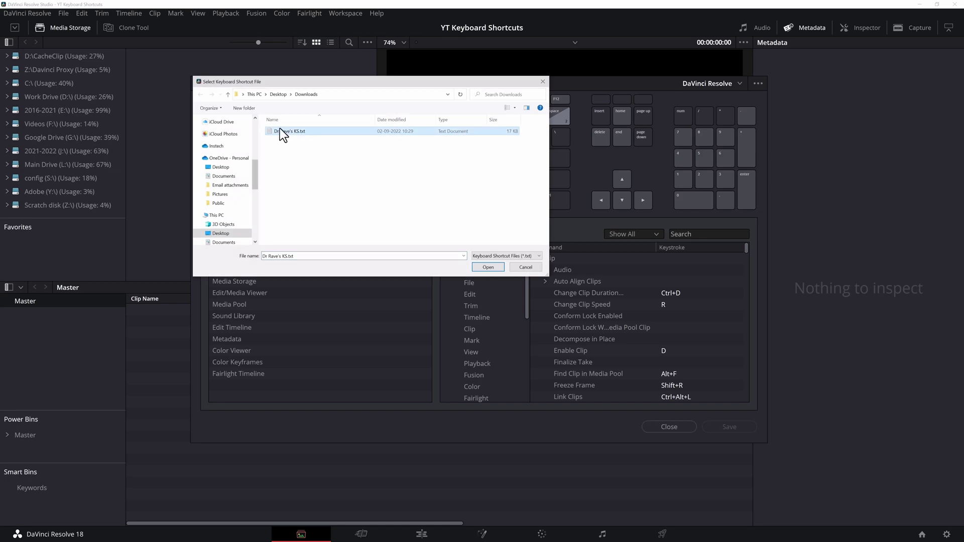
pyautogui.click(485, 267)
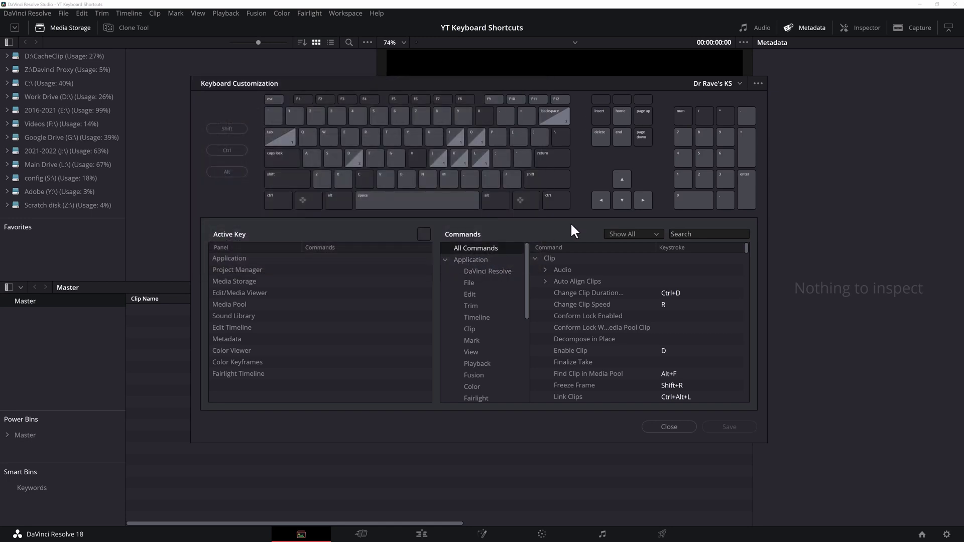
pyautogui.click(679, 427)
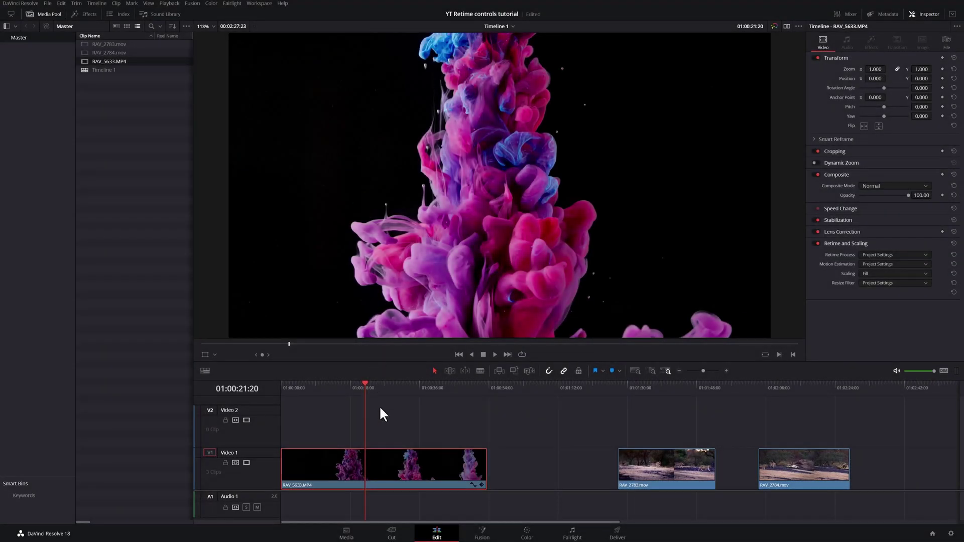
# Hide the Media Pool and Inspector and enlarge the timeline by shrinking the viewer.
pyautogui.press('Tab')
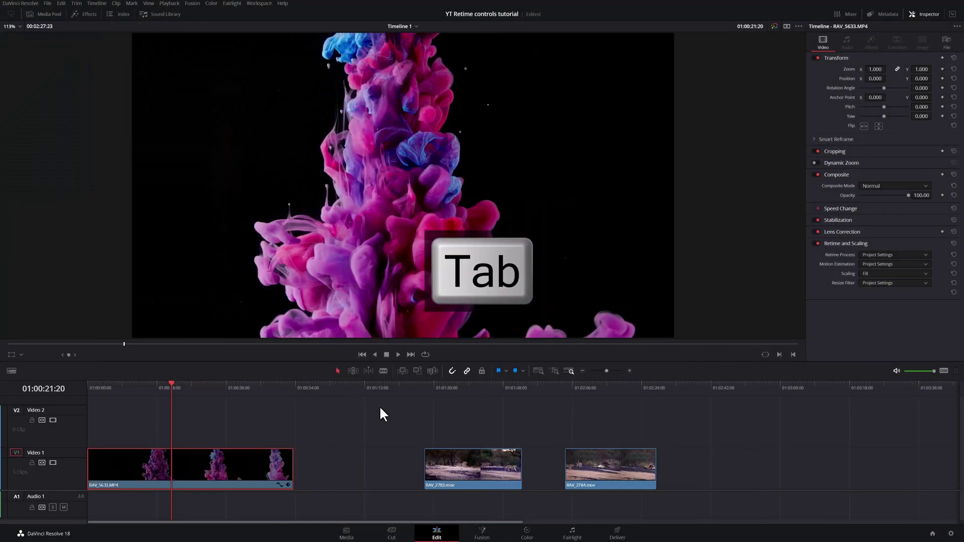
pyautogui.hotkey('shift', 'Tab')
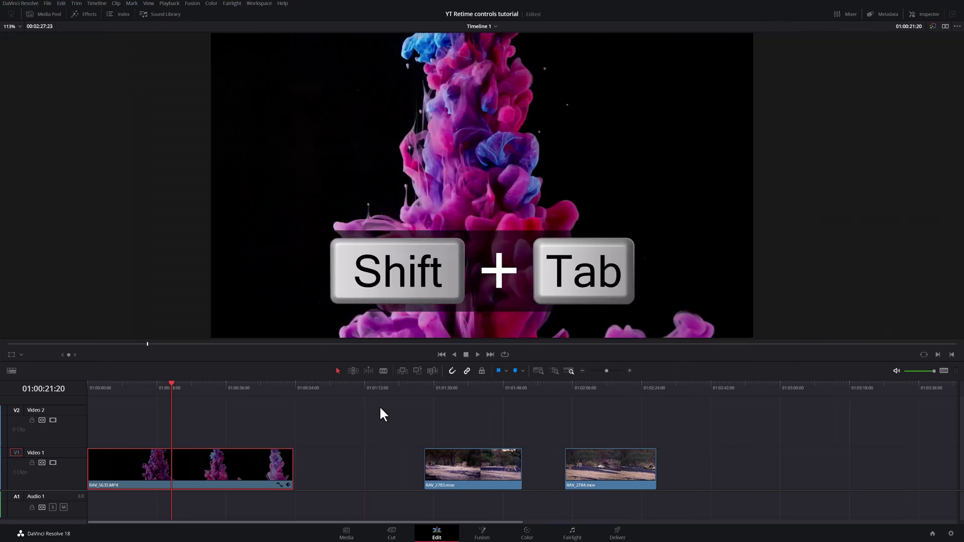
pyautogui.moveTo(365, 360); pyautogui.dragTo(366, 325)
# Play the ink clip and confirm its 23.976 fps frame rate in Clip Attributes.
pyautogui.click(119, 352)
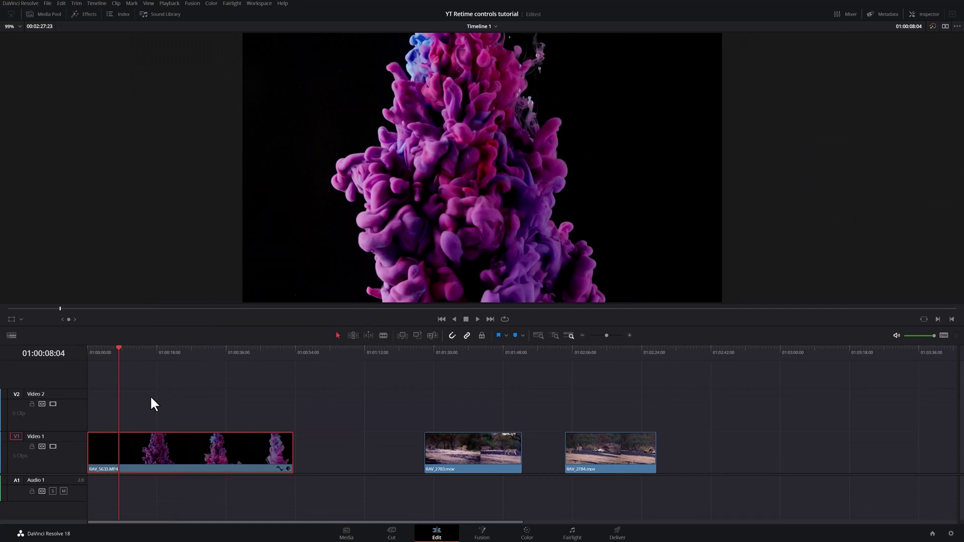
pyautogui.press('space')
pyautogui.rightClick(166, 449)
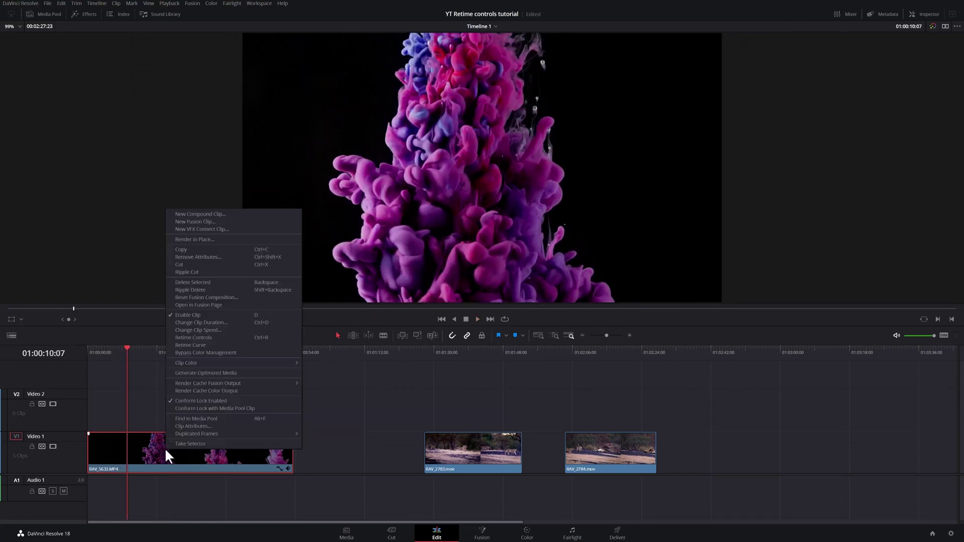
pyautogui.click(193, 426)
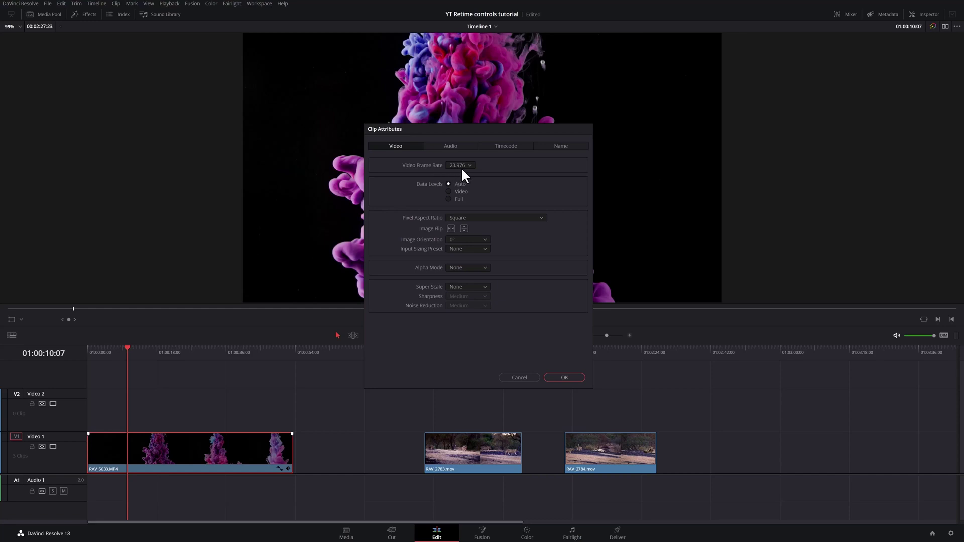
pyautogui.click(547, 378)
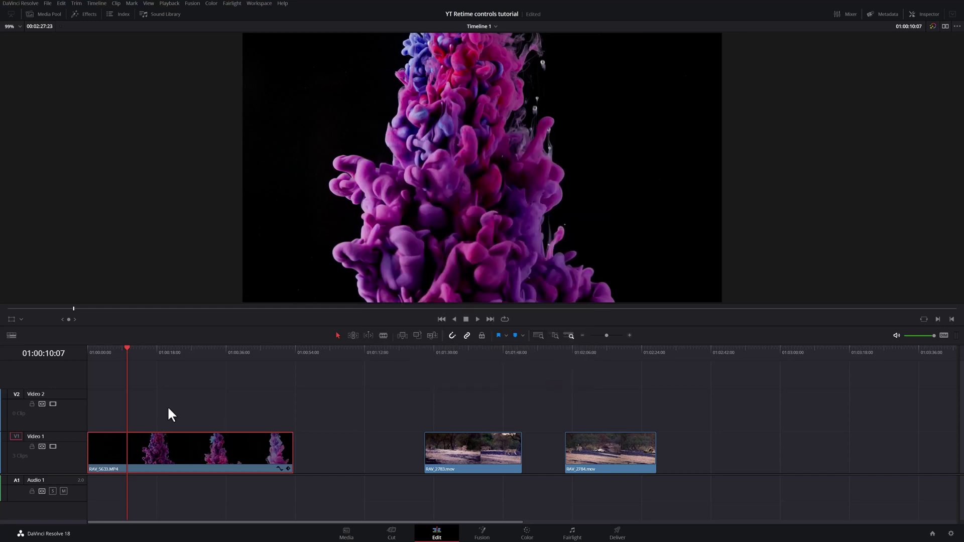
pyautogui.press('r')
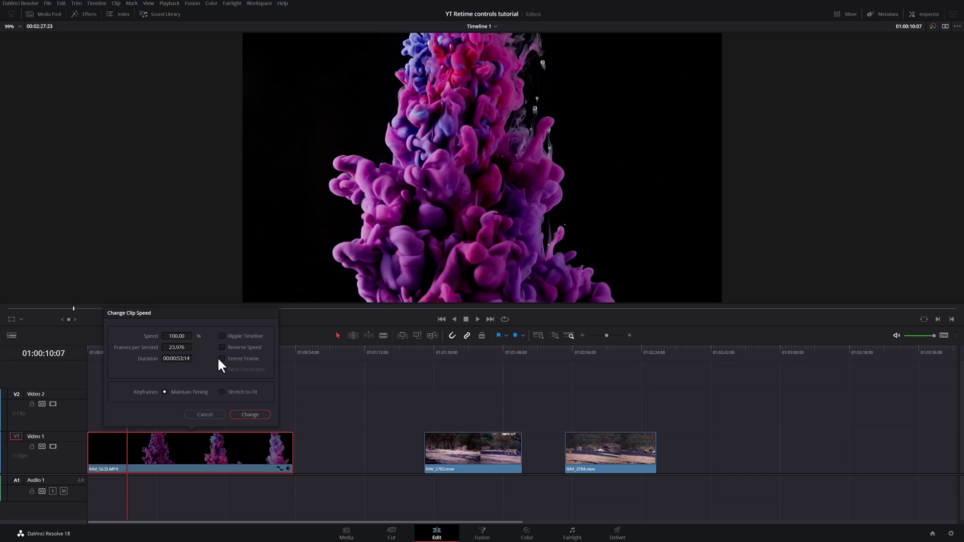
pyautogui.click(173, 336)
pyautogui.write('5')
pyautogui.press('Return')
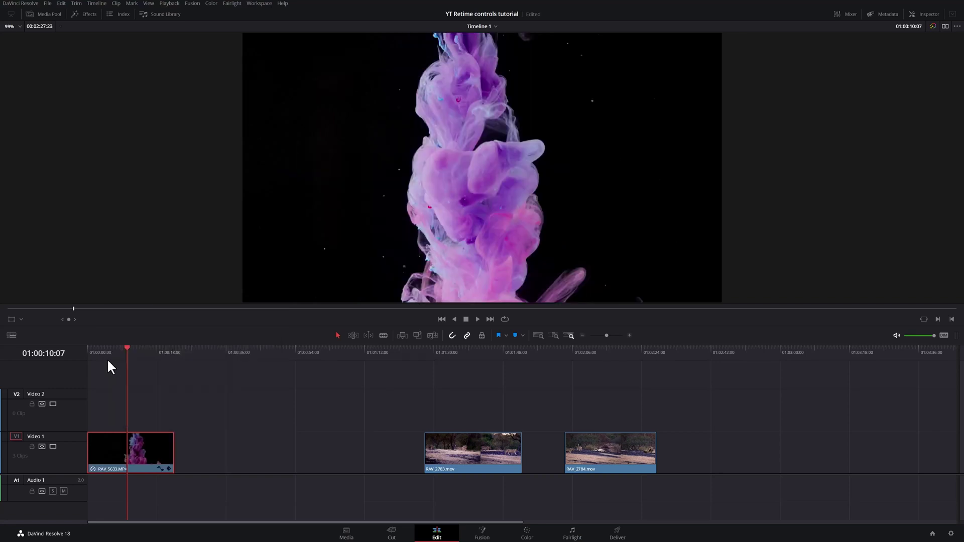
pyautogui.click(104, 351)
pyautogui.press('space')
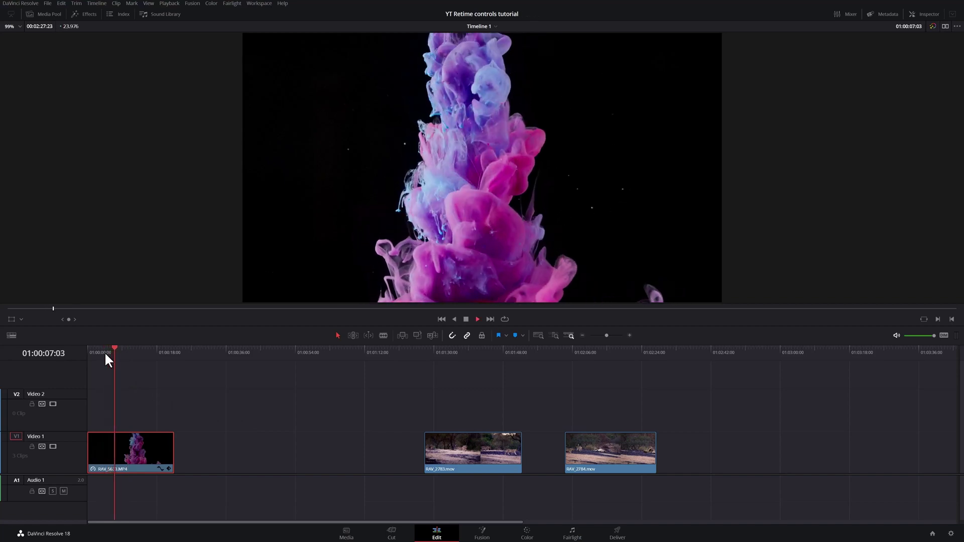
pyautogui.press('space')
pyautogui.hotkey('ctrl', 'z')
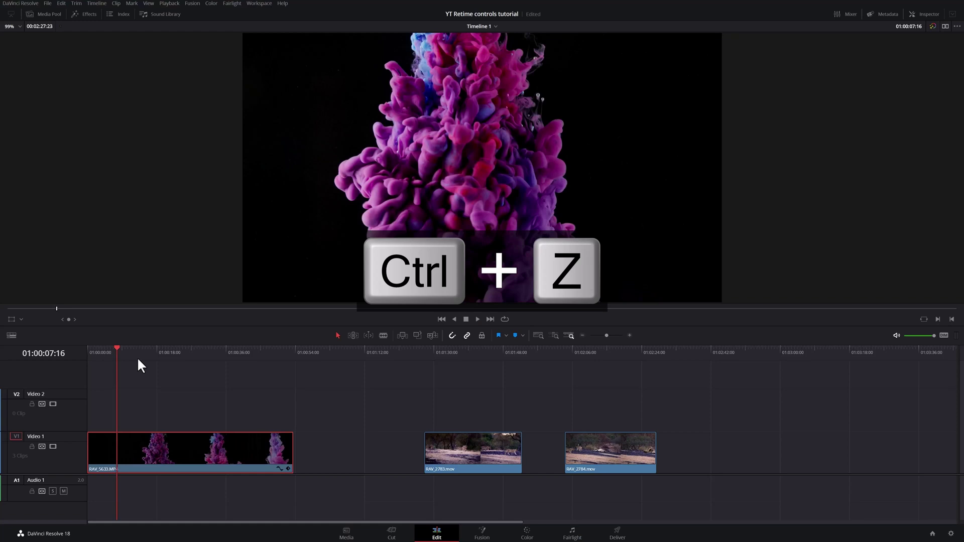
# Change the ink clip's speed to 500% with Ripple Timeline on, review it, then undo.
pyautogui.press('r')
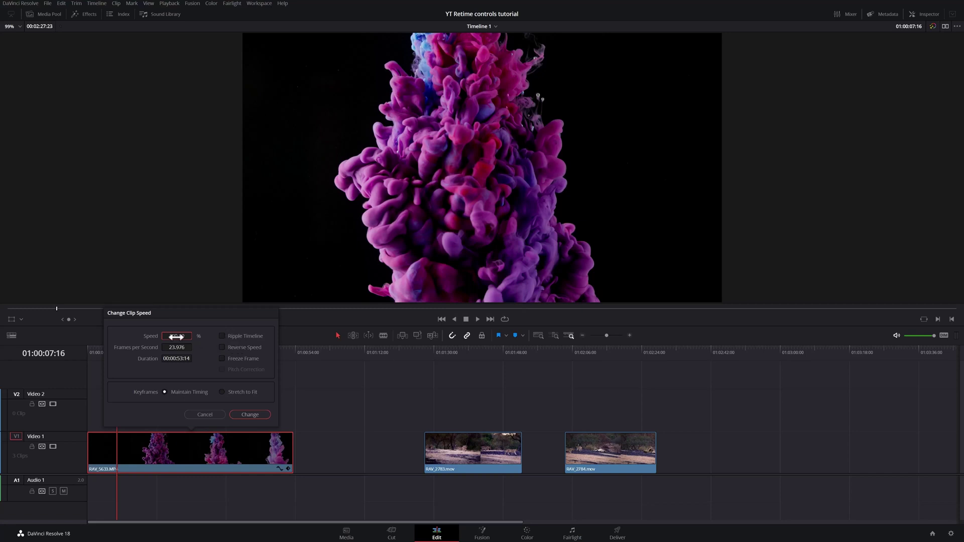
pyautogui.press('BackSpace')
pyautogui.click(222, 336)
pyautogui.click(250, 414)
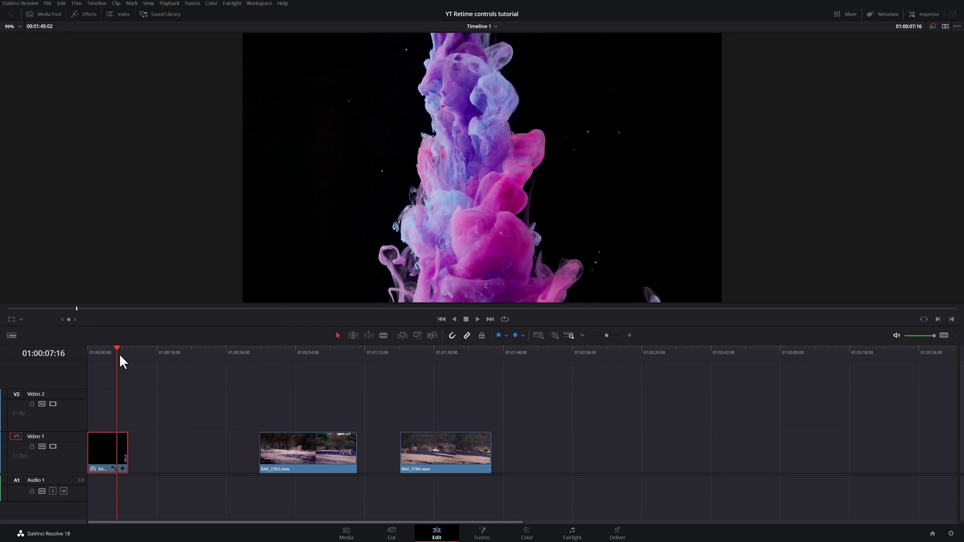
pyautogui.moveTo(105, 351); pyautogui.dragTo(99, 350)
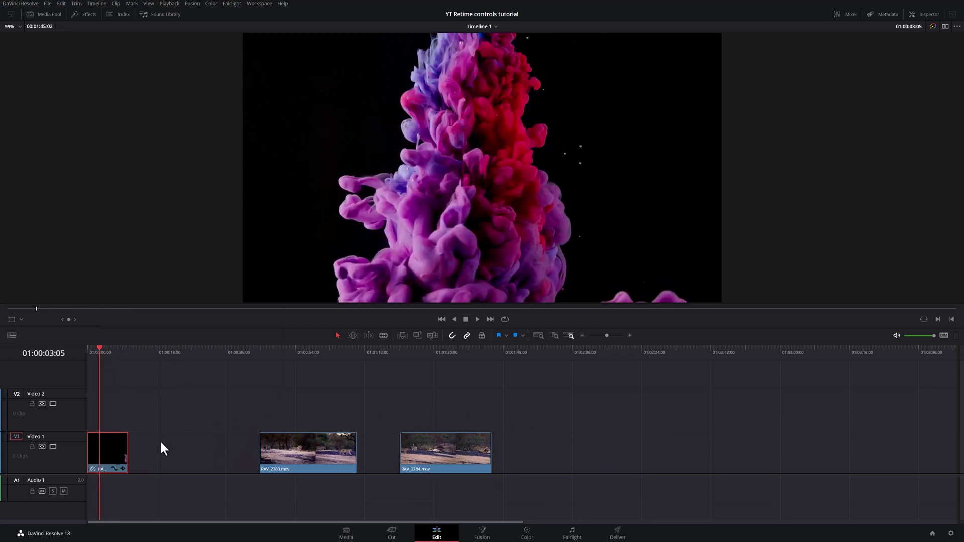
pyautogui.hotkey('ctrl', 'z')
pyautogui.hotkey('ctrl', 'z')
# Stop playback around 01:00:17:22 and show the ink clip's retime controls at 100%.
pyautogui.click(156, 351)
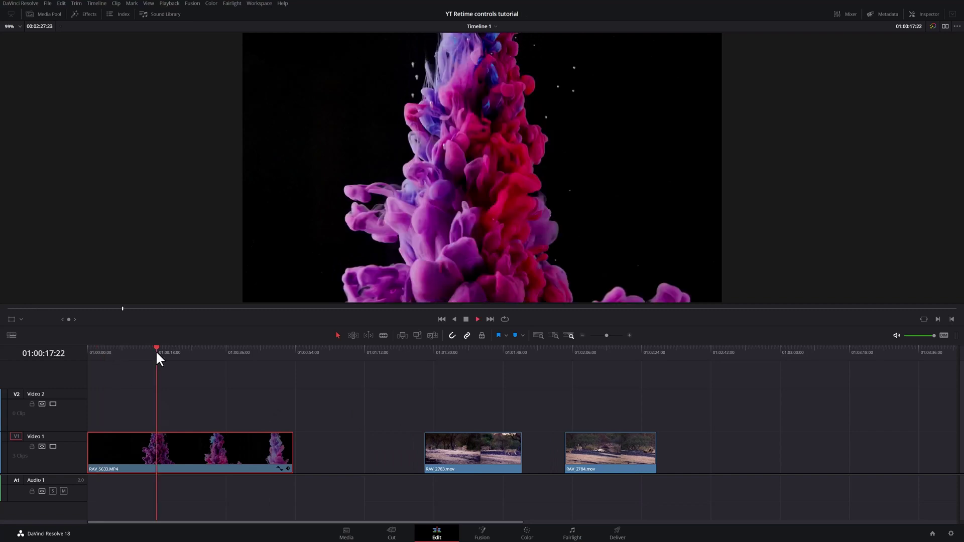
pyautogui.press('space')
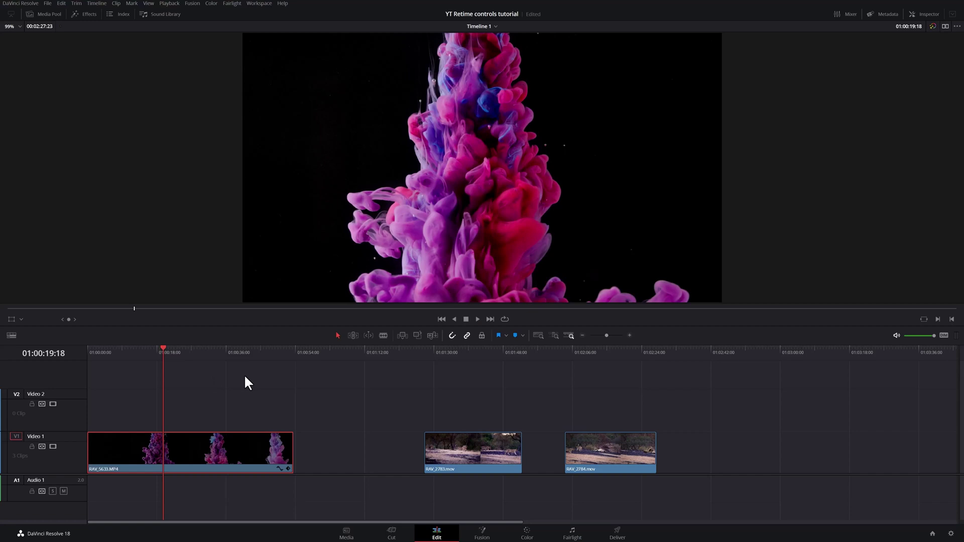
pyautogui.hotkey('ctrl', 'r')
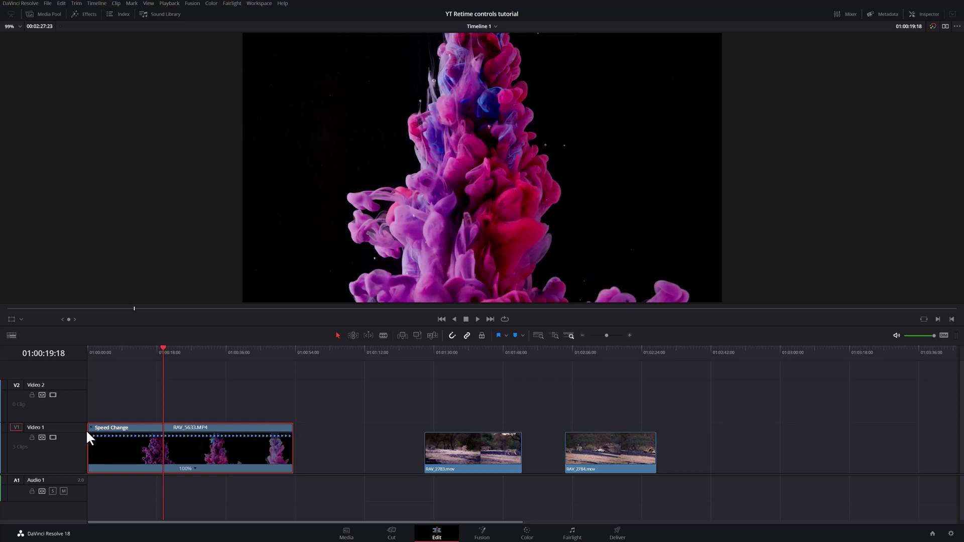
pyautogui.moveTo(290, 429); pyautogui.dragTo(171, 434)
pyautogui.hotkey('ctrl', 'z')
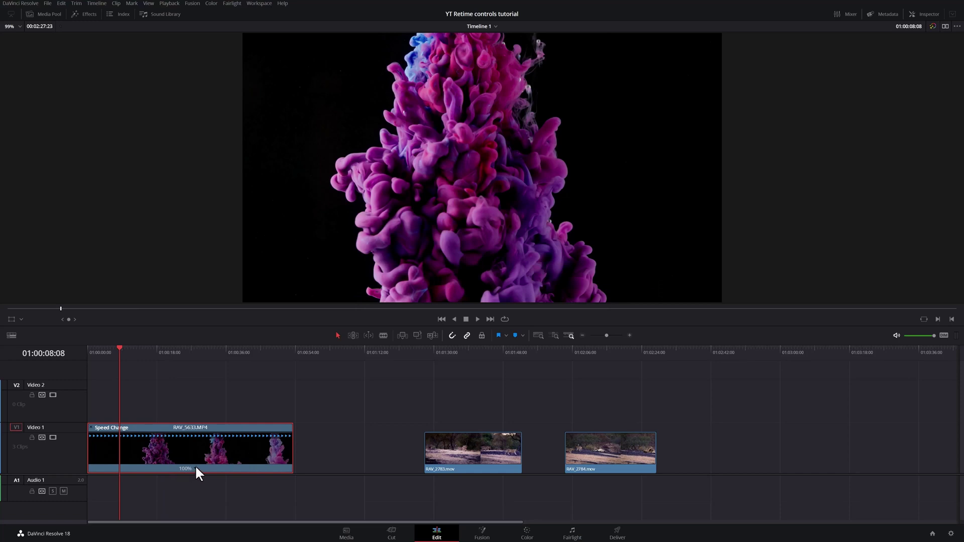
pyautogui.click(194, 469)
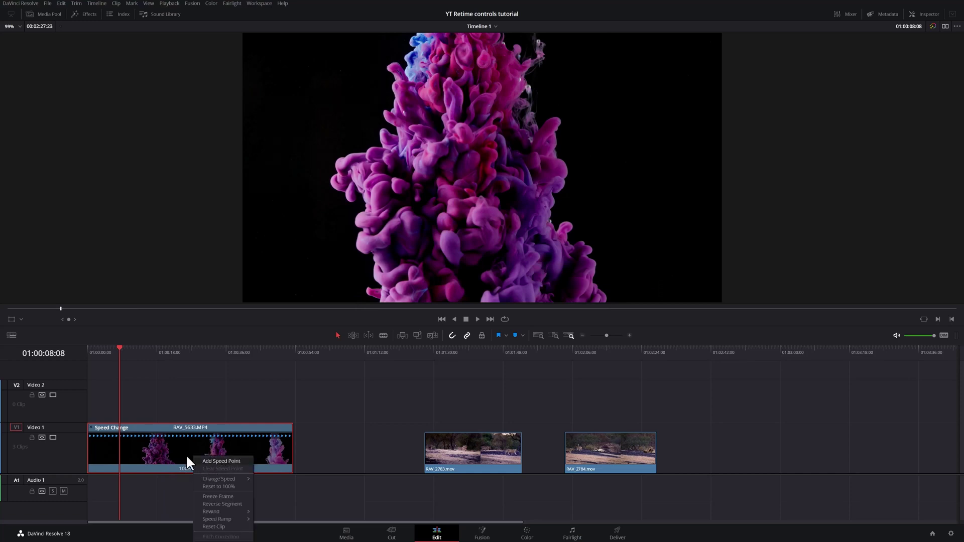
pyautogui.moveTo(244, 480)
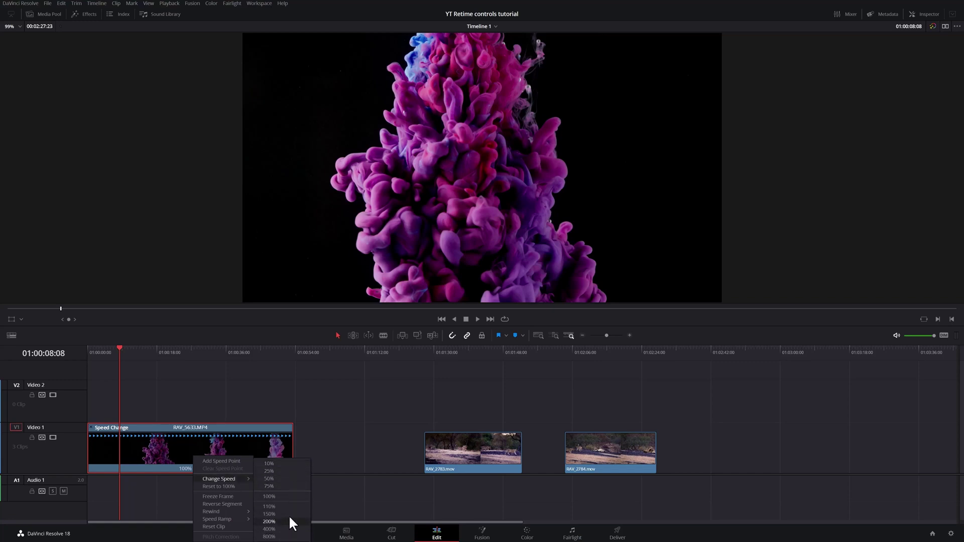
pyautogui.moveTo(130, 348)
pyautogui.mouseDown()
pyautogui.moveTo(109, 347)
pyautogui.moveTo(134, 351)
pyautogui.moveTo(111, 351)
pyautogui.moveTo(119, 350)
pyautogui.mouseUp()
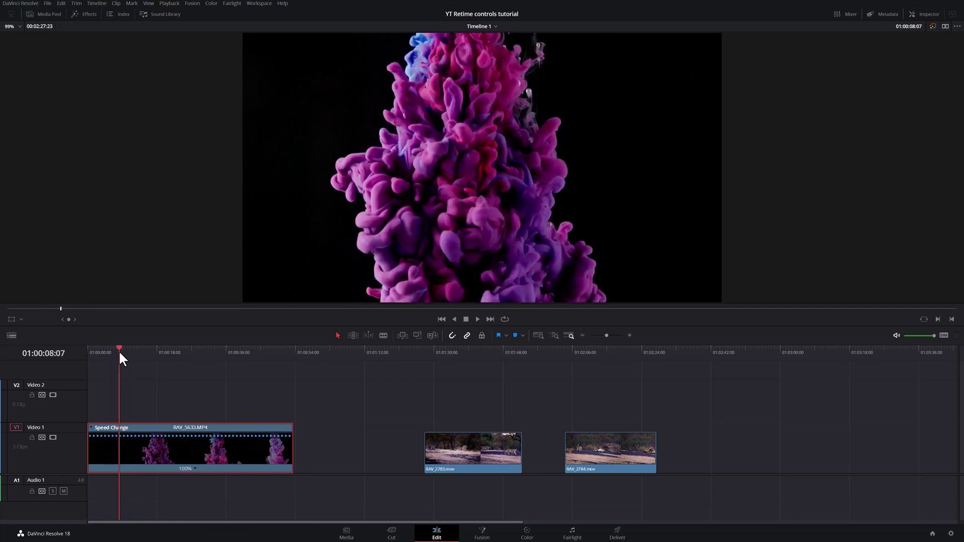
# Add two speed points to the ink clip, splitting it into three segments.
pyautogui.click(196, 468)
pyautogui.click(216, 464)
pyautogui.moveTo(122, 348); pyautogui.dragTo(156, 359)
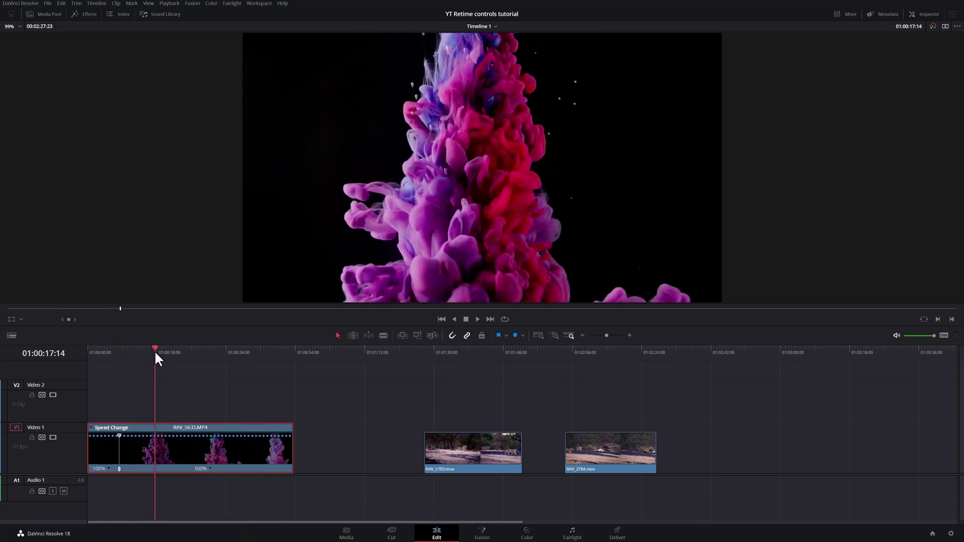
pyautogui.click(209, 467)
pyautogui.click(228, 460)
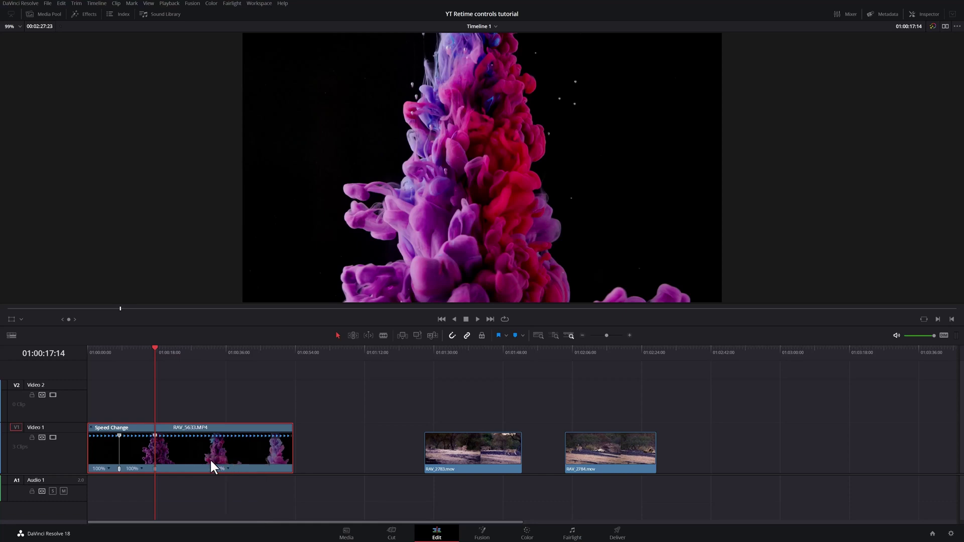
pyautogui.moveTo(181, 354); pyautogui.dragTo(192, 354)
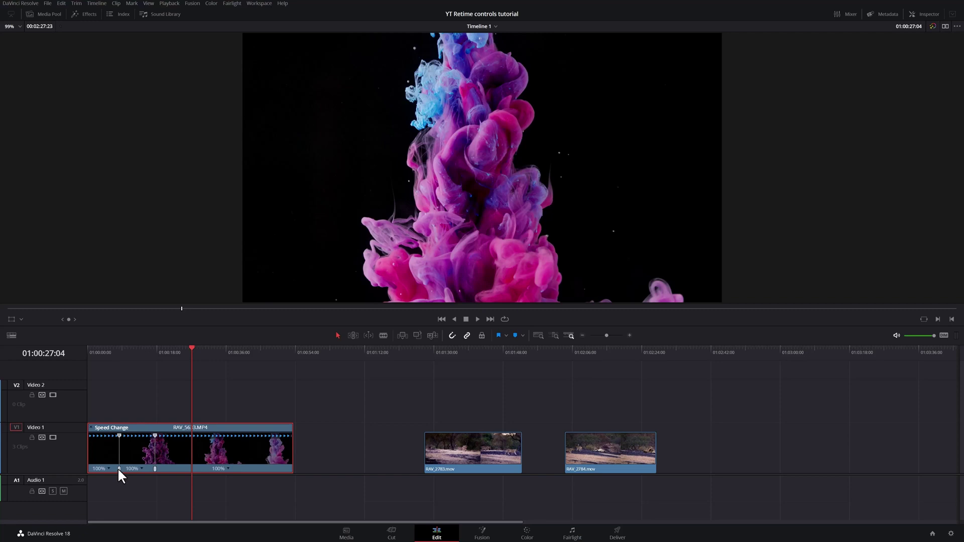
# Speed up the first segment to 474% and the last to 1027%, leaving the middle at 100%.
pyautogui.moveTo(119, 468); pyautogui.dragTo(119, 469)
pyautogui.moveTo(155, 435)
pyautogui.mouseDown()
pyautogui.moveTo(130, 435)
pyautogui.moveTo(179, 435)
pyautogui.moveTo(156, 435)
pyautogui.mouseUp()
pyautogui.moveTo(120, 435); pyautogui.dragTo(94, 435)
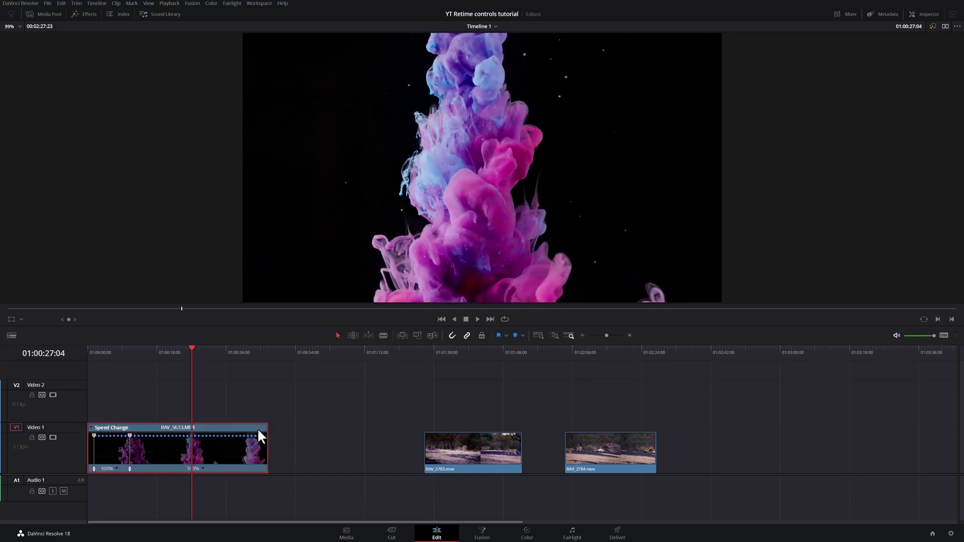
pyautogui.moveTo(263, 428); pyautogui.dragTo(133, 431)
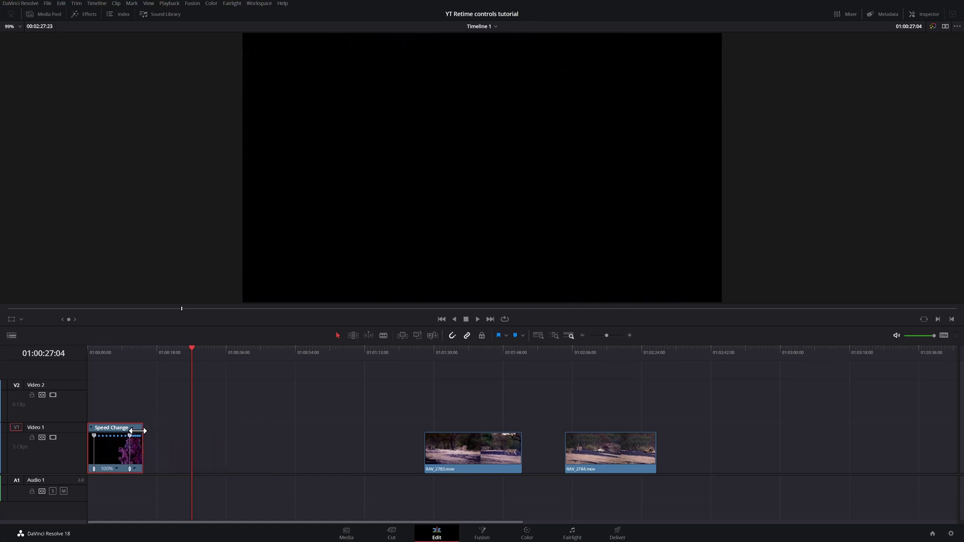
pyautogui.press('Home')
pyautogui.scroll(5, 121, 417)
pyautogui.scroll(2, 135, 423)
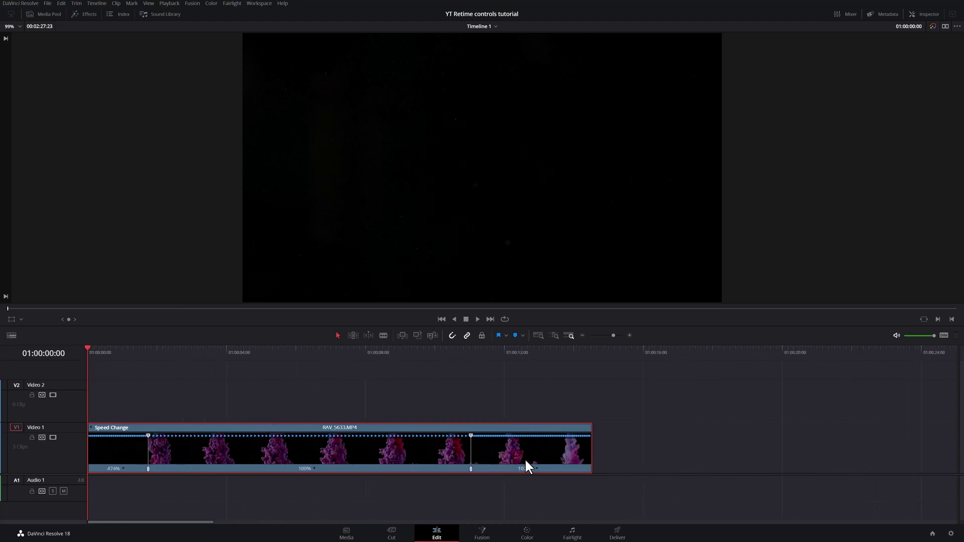
pyautogui.press('space')
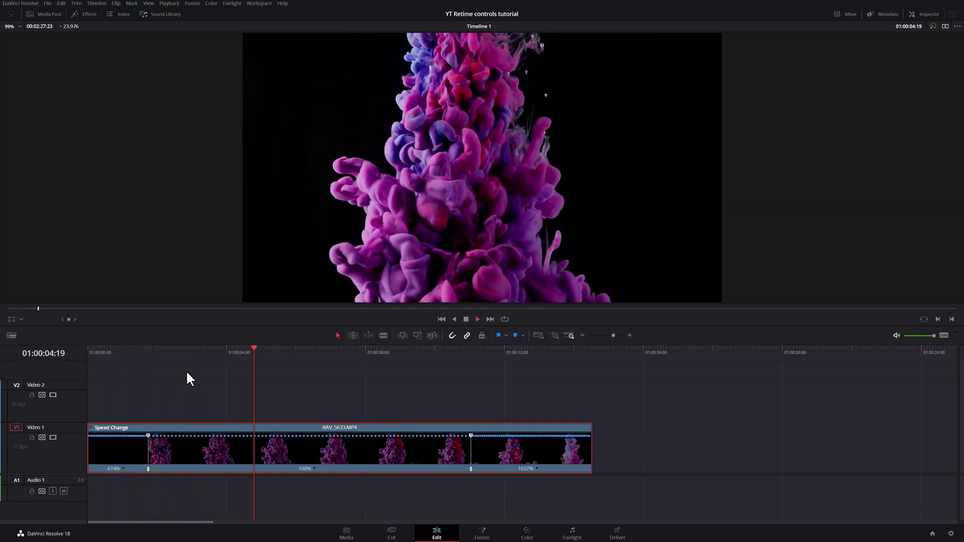
pyautogui.click(453, 348)
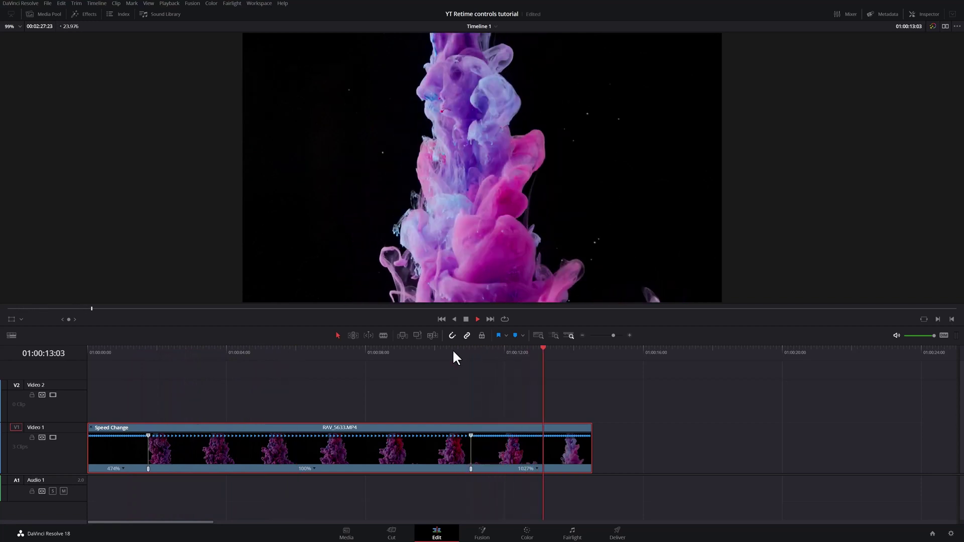
pyautogui.press('space')
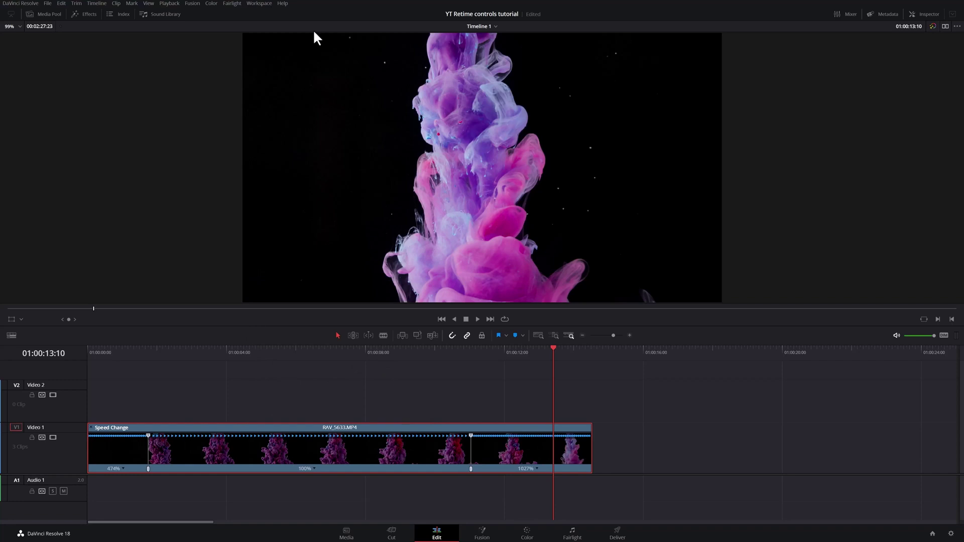
pyautogui.hotkey('ctrl', 'shift', 'r')
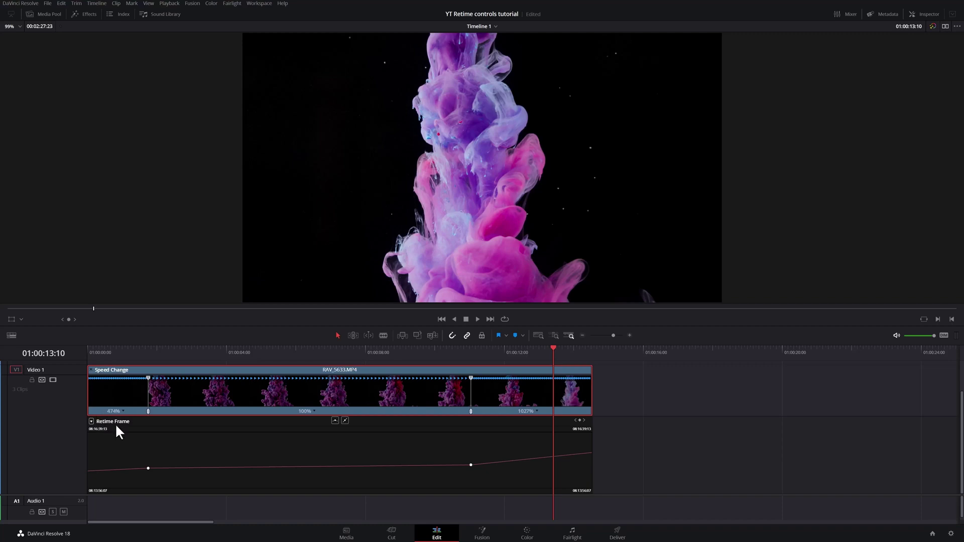
# Apply ease interpolation to the second keyframe on the ink clip's Retime Frame curve.
pyautogui.click(147, 469)
pyautogui.click(471, 465)
pyautogui.click(336, 420)
# Display the Retime Speed curve instead of the Retime Frame curve and select it.
pyautogui.click(92, 421)
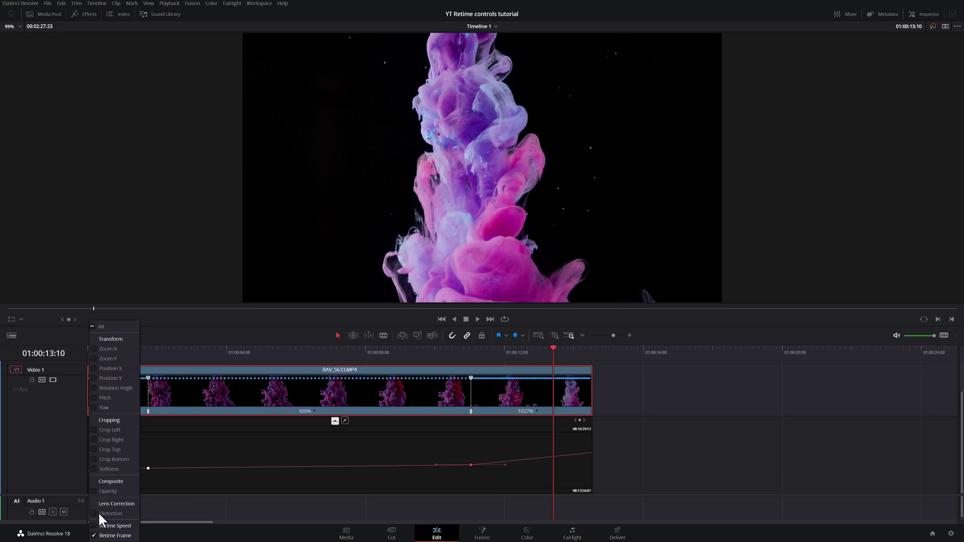
pyautogui.click(94, 526)
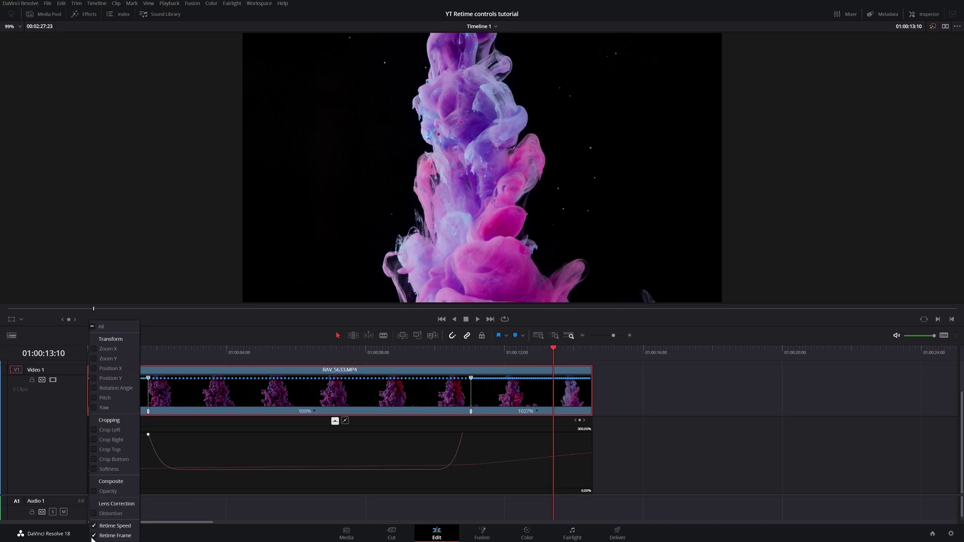
pyautogui.click(93, 536)
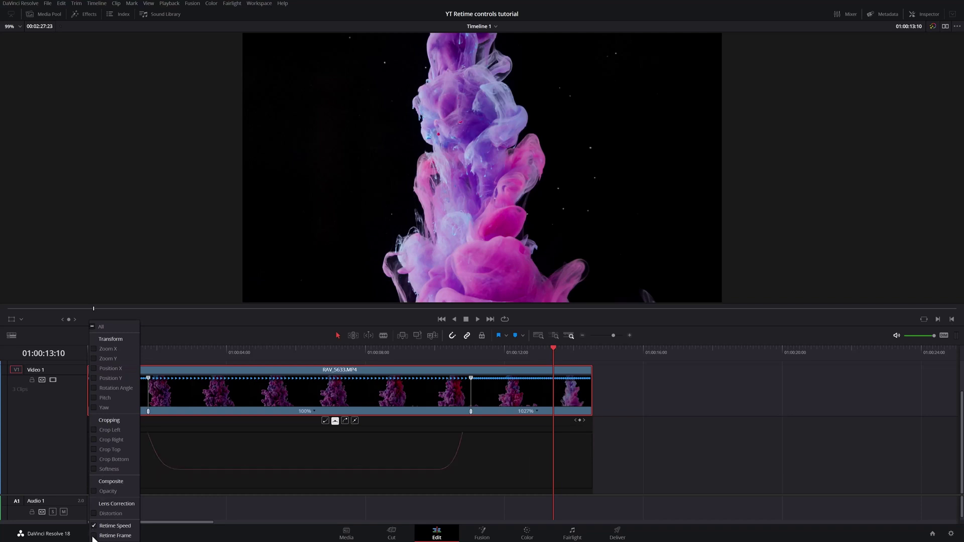
pyautogui.click(162, 465)
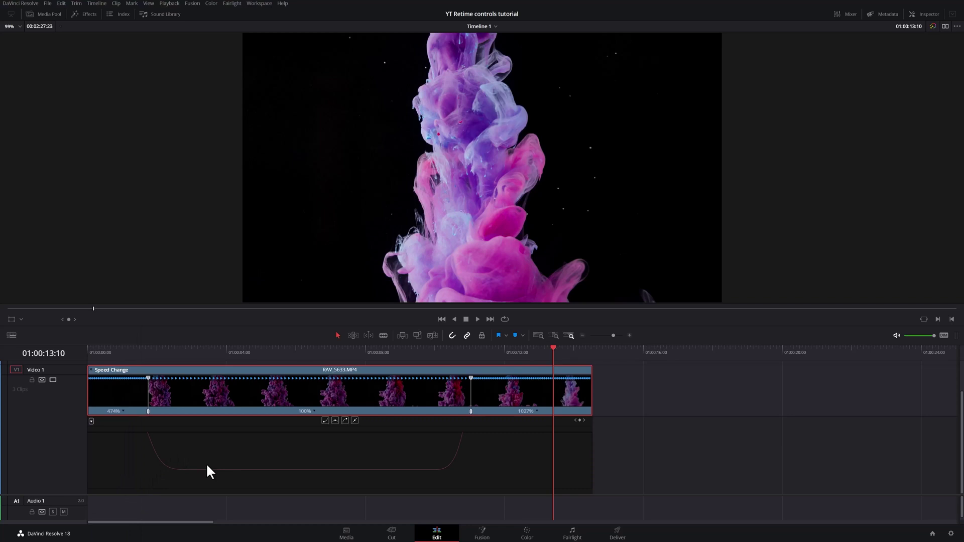
pyautogui.moveTo(219, 473)
pyautogui.click(218, 472)
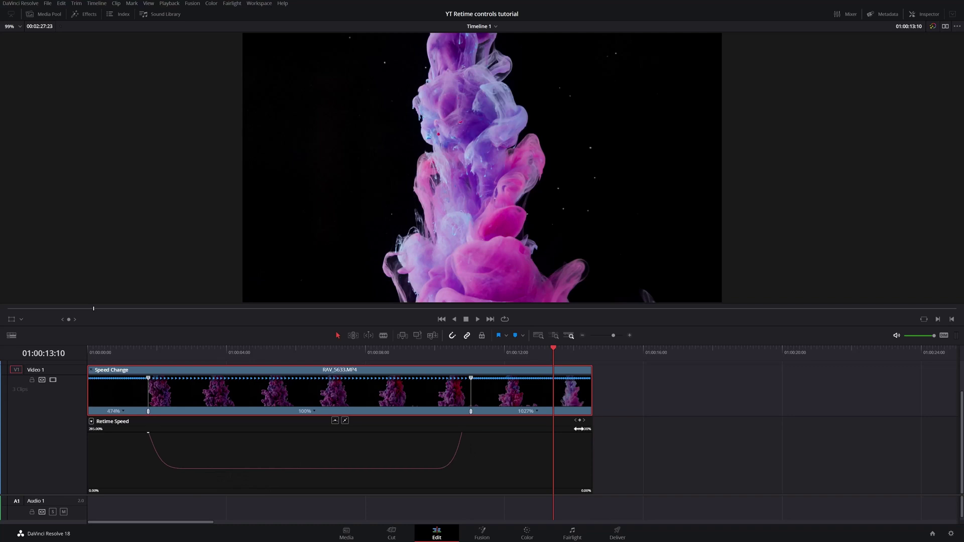
# Ease the first speed keyframe and adjust bezier handles on both keyframes for a smoother slowdown.
pyautogui.moveTo(582, 430); pyautogui.dragTo(649, 432)
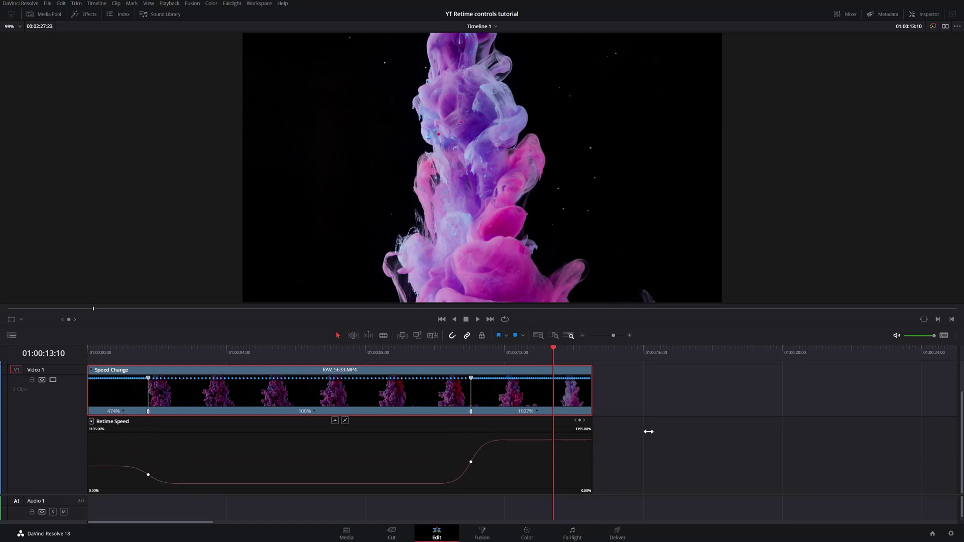
pyautogui.click(335, 421)
pyautogui.moveTo(182, 474); pyautogui.dragTo(166, 474)
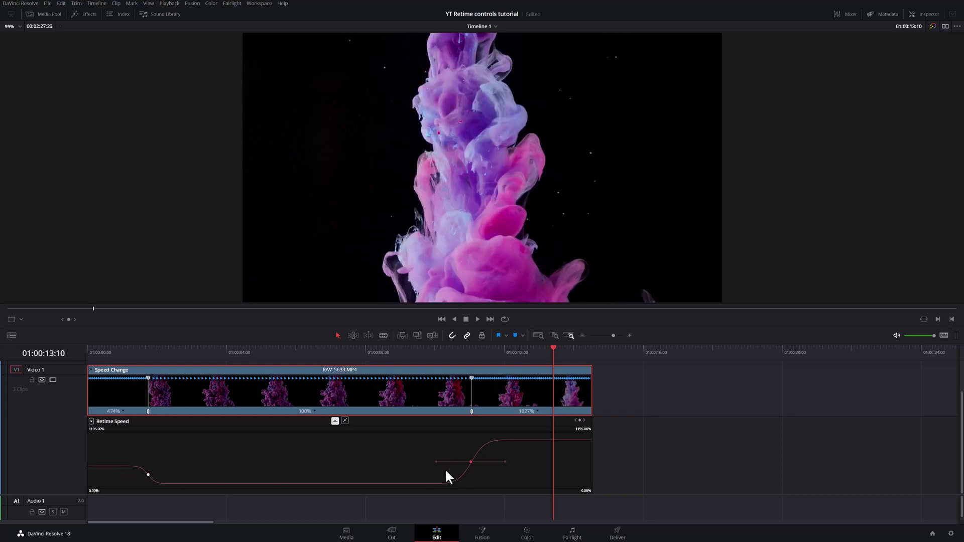
pyautogui.click(471, 462)
pyautogui.moveTo(449, 461); pyautogui.dragTo(442, 461)
# Play back the smoothed speed ramp, then set the second speed keyframe back to linear.
pyautogui.click(141, 348)
pyautogui.press('space')
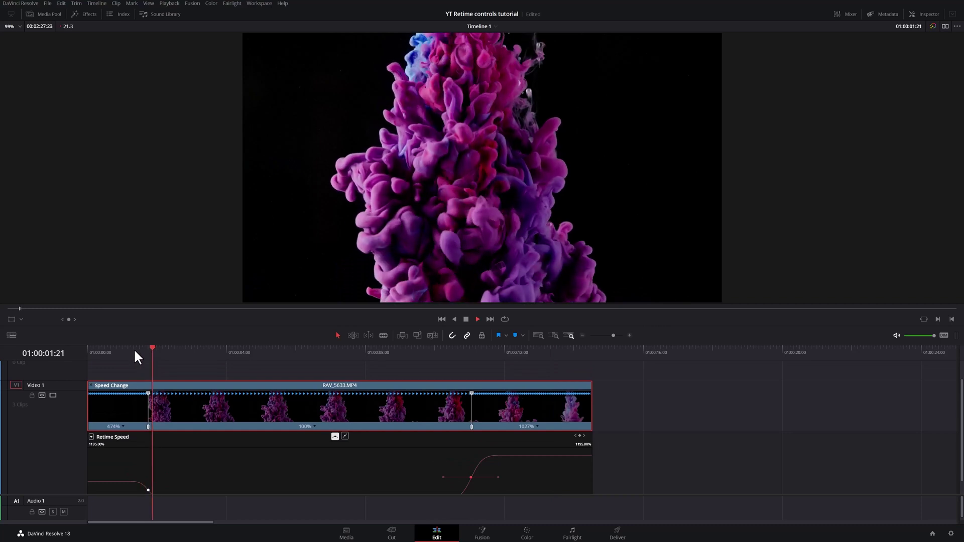
pyautogui.click(113, 353)
pyautogui.press('space')
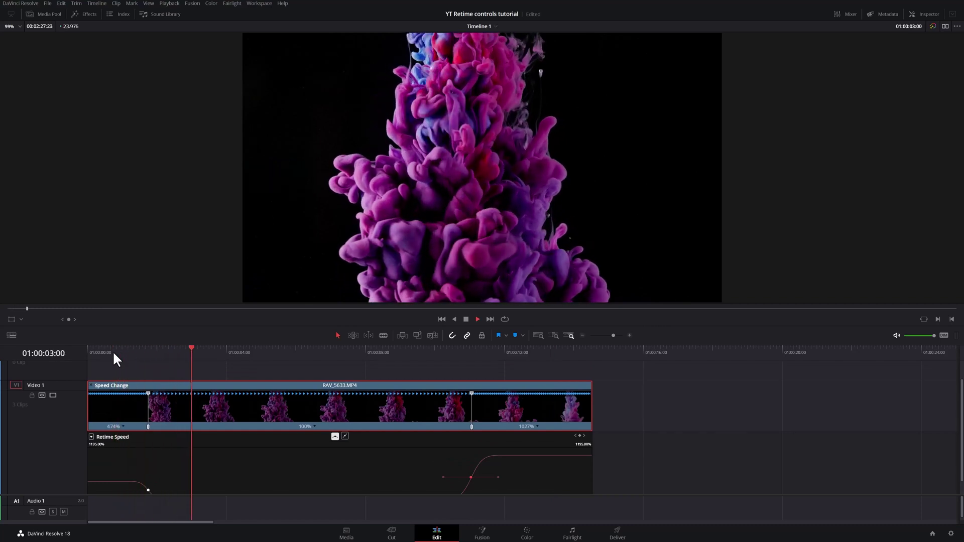
pyautogui.click(412, 349)
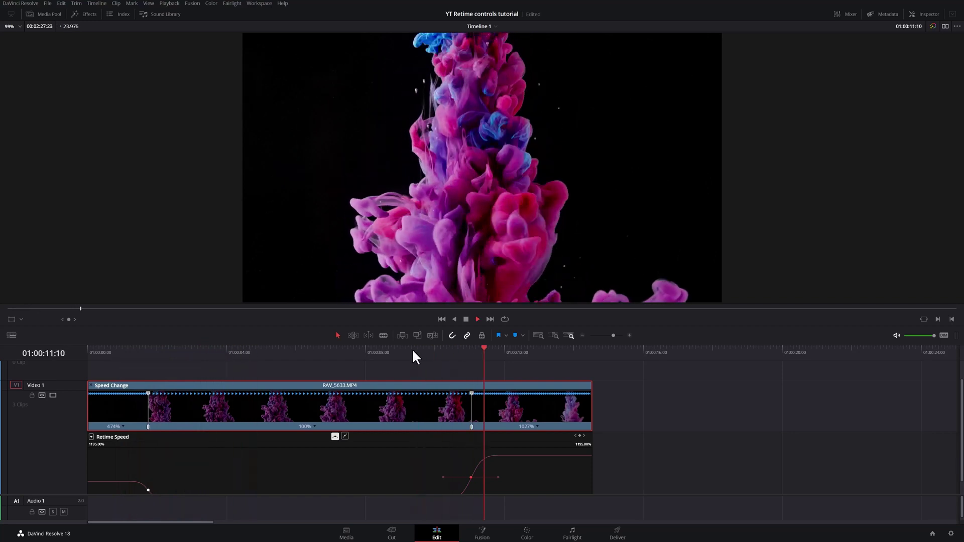
pyautogui.press('space')
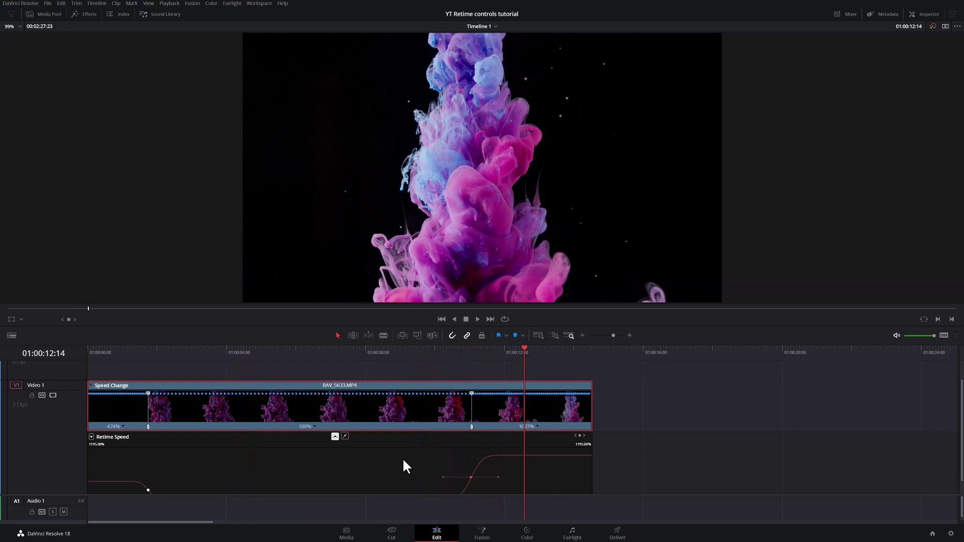
pyautogui.click(402, 457)
# Reset the ink clip's speed ramp with Ctrl+Alt+R, review it, then undo the reset.
pyautogui.hotkey('ctrl', 'alt', 'r')
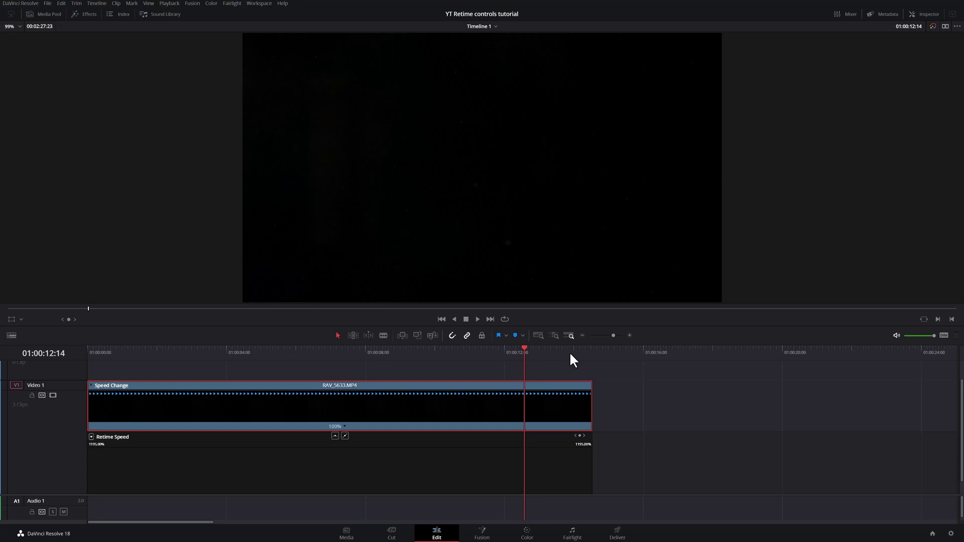
pyautogui.moveTo(524, 350); pyautogui.dragTo(433, 362)
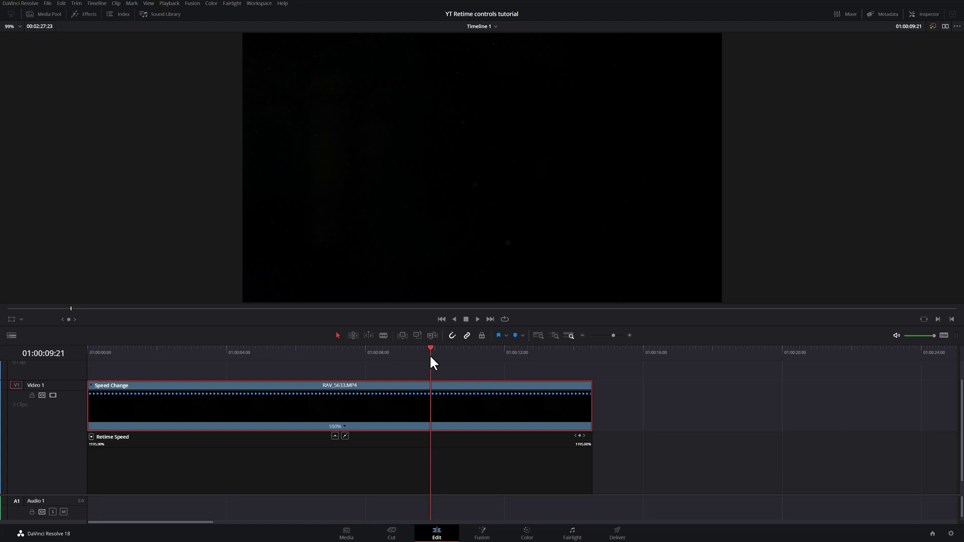
pyautogui.hotkey('ctrl', 'z')
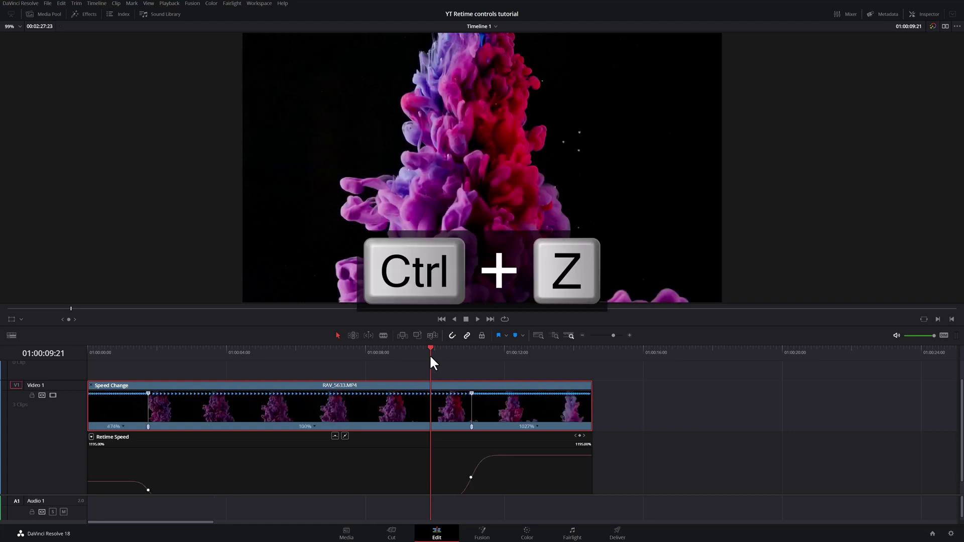
# Remove the ink clip's Retime Effects via Remove Attributes and save the project.
pyautogui.rightClick(393, 405)
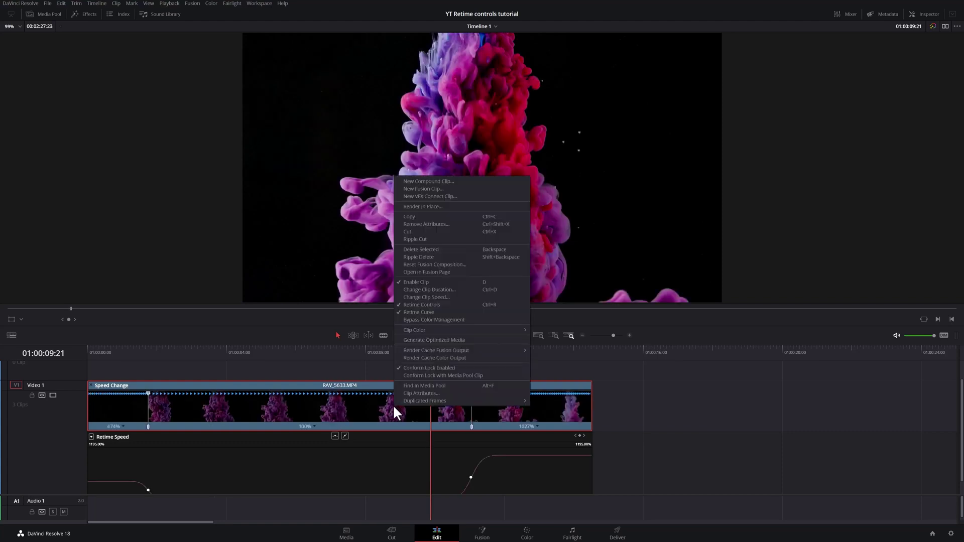
pyautogui.click(438, 226)
pyautogui.click(396, 327)
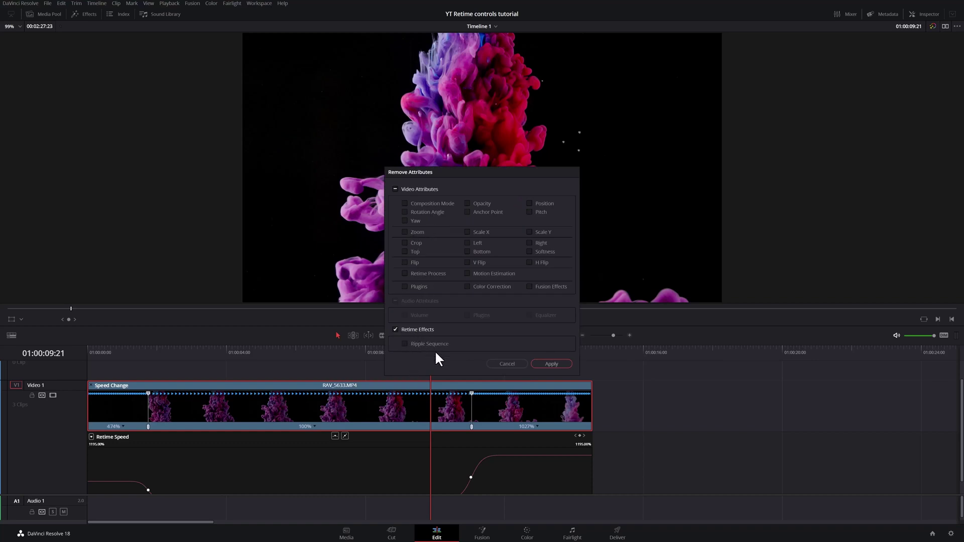
pyautogui.click(552, 365)
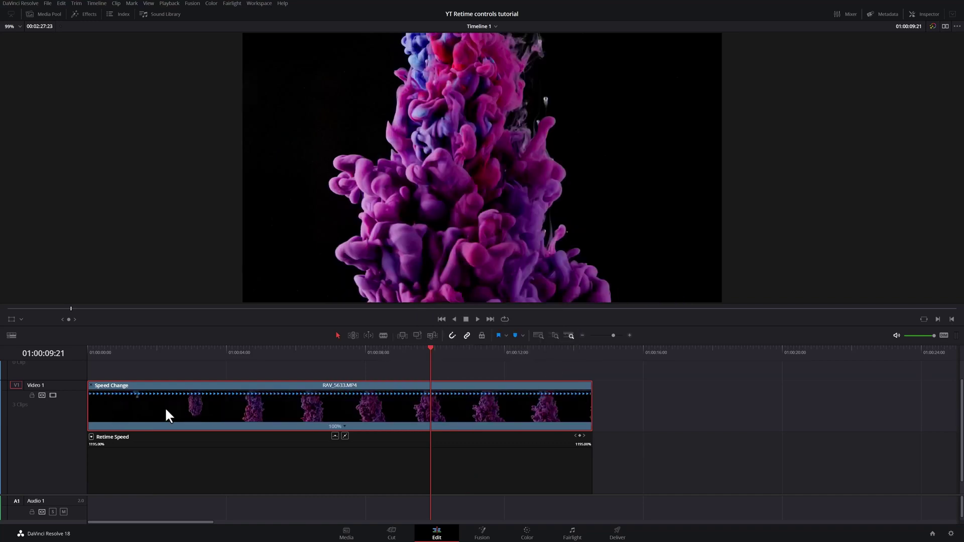
pyautogui.hotkey('ctrl', 's')
# Hide the retime curve and speed controls, then show the ink clip's 100% retime controls again.
pyautogui.hotkey('ctrl', 'shift', 'r')
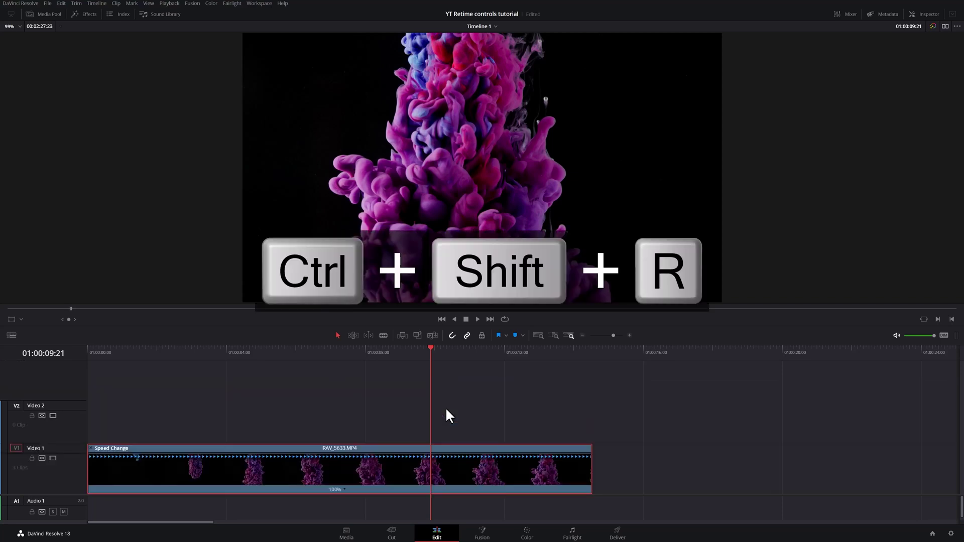
pyautogui.hotkey('ctrl', 'r')
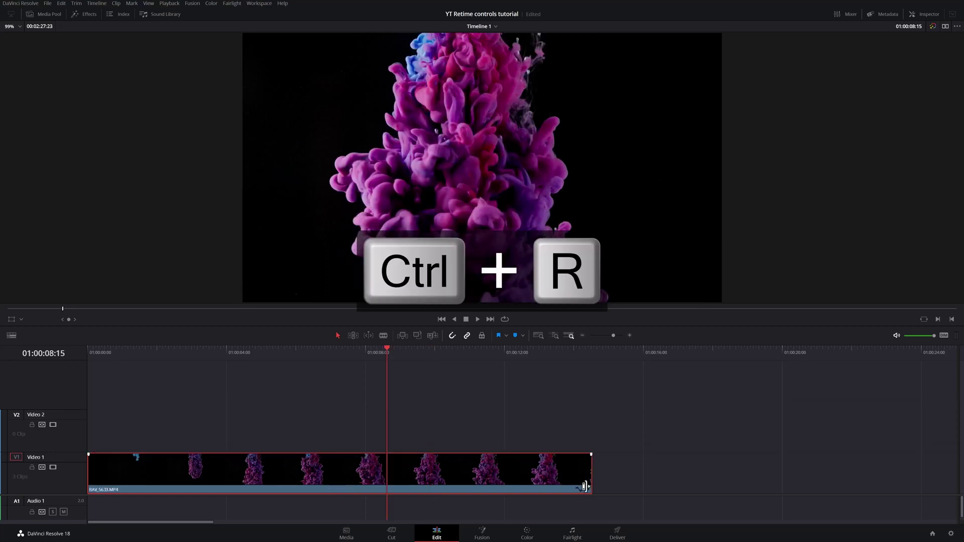
pyautogui.click(578, 487)
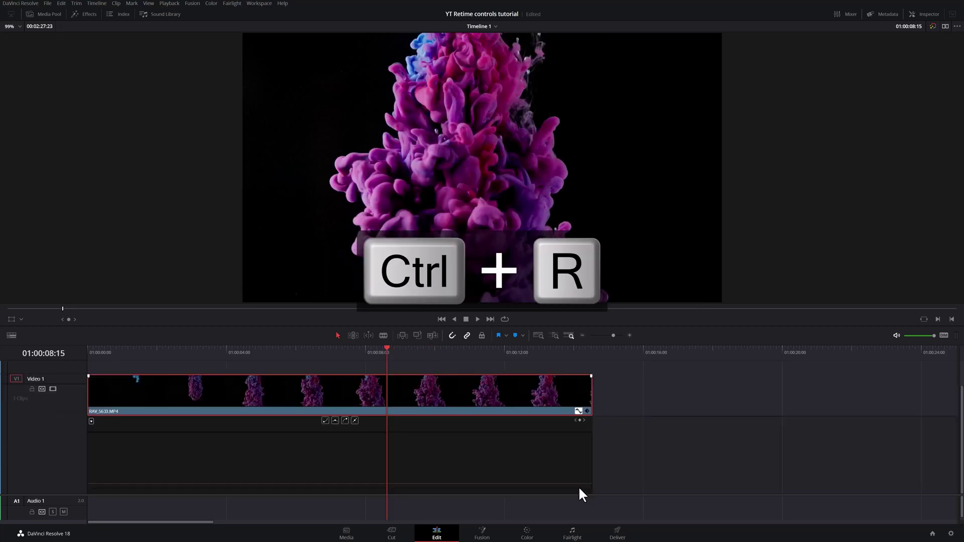
pyautogui.click(580, 410)
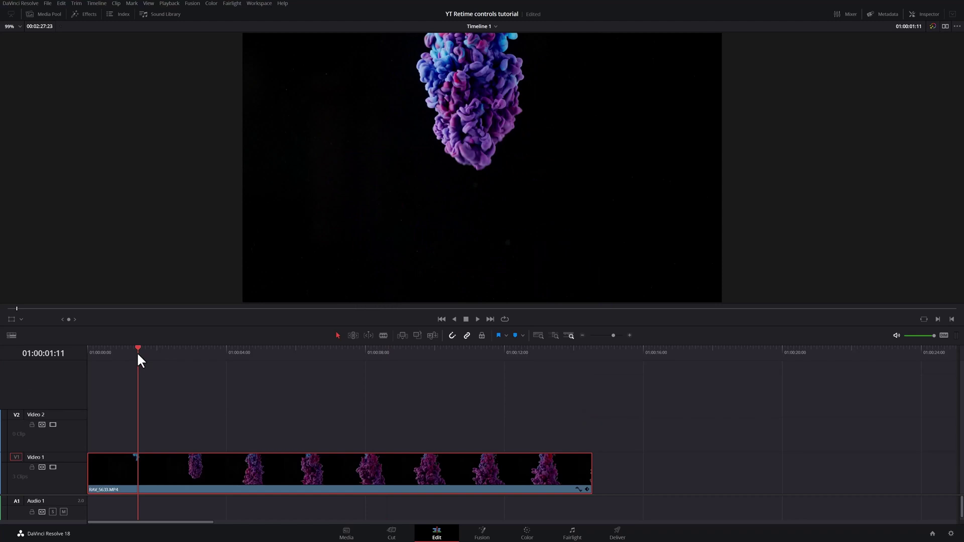
pyautogui.moveTo(137, 352); pyautogui.dragTo(177, 353)
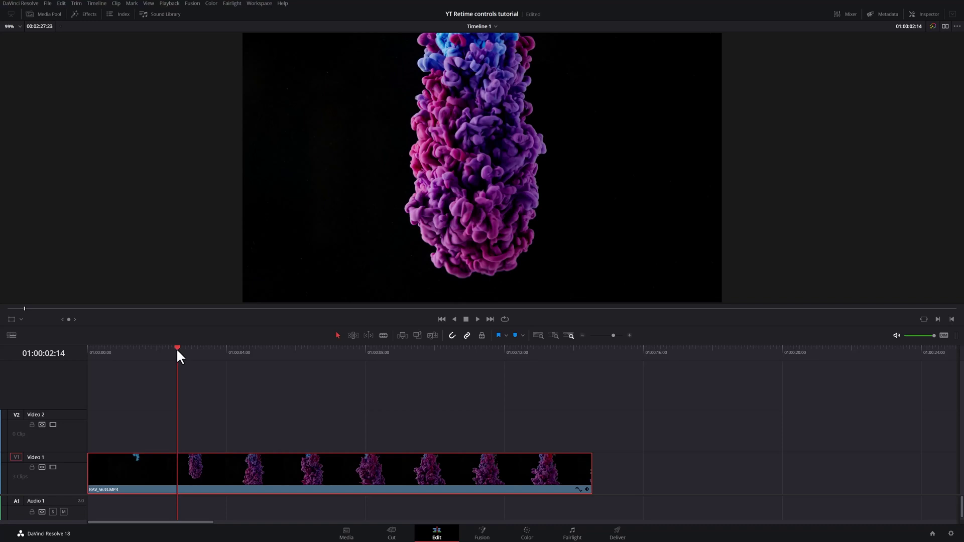
pyautogui.hotkey('ctrl', 'r')
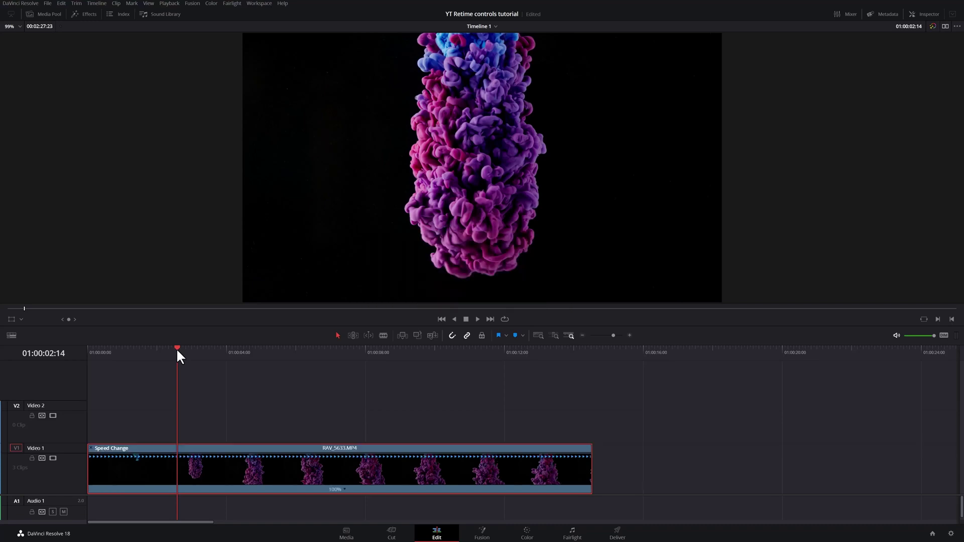
# Add smooth speed points on the ink clip's Retime Frame curve at 01:00:02:14 and 01:00:04:14.
pyautogui.hotkey('ctrl', 'shift', 'r')
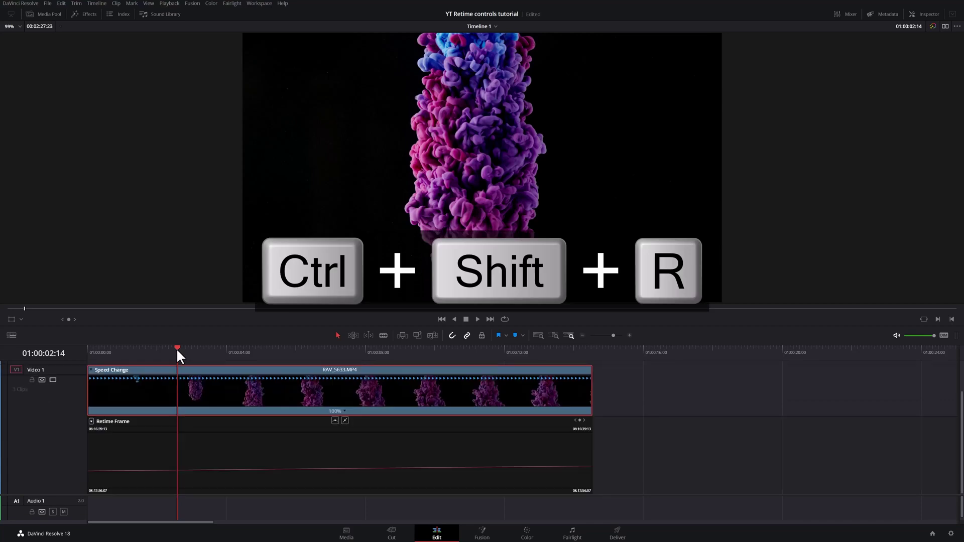
pyautogui.keyDown('alt'); pyautogui.click(177, 471); pyautogui.keyUp('alt')
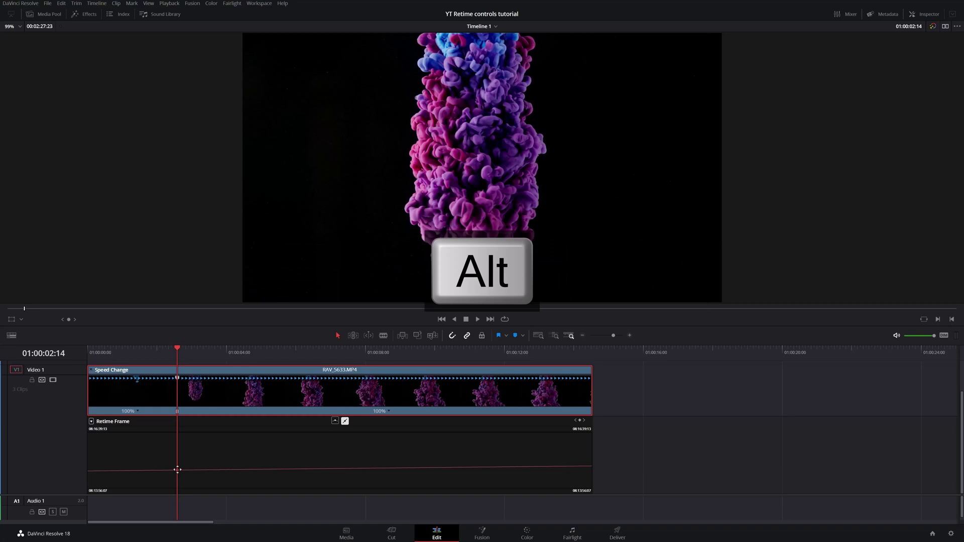
pyautogui.click(336, 421)
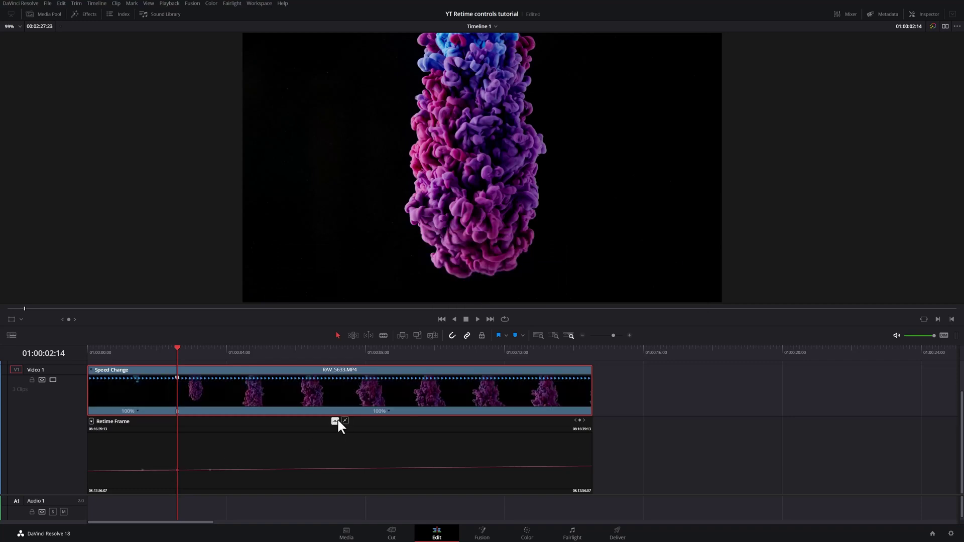
pyautogui.moveTo(193, 353); pyautogui.dragTo(246, 346)
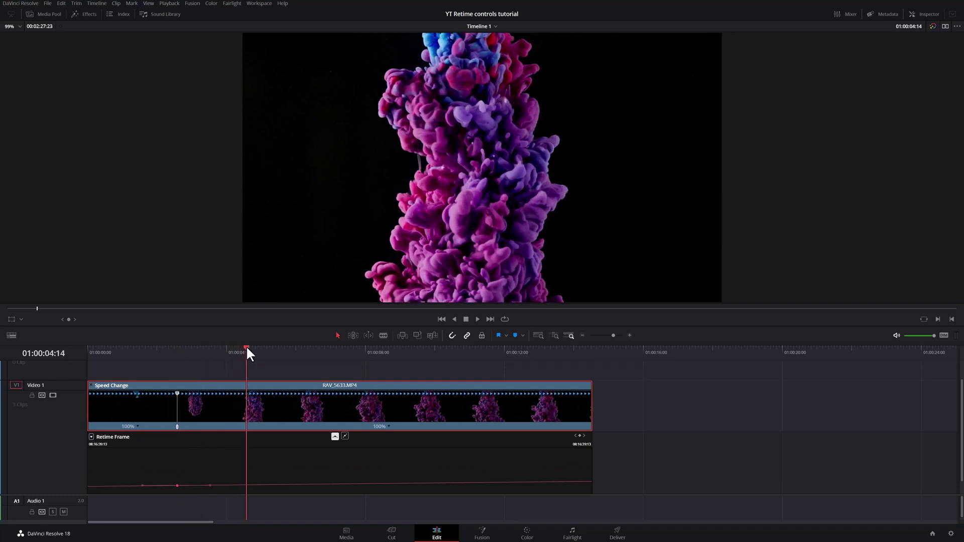
pyautogui.keyDown('alt'); pyautogui.click(246, 484); pyautogui.keyUp('alt')
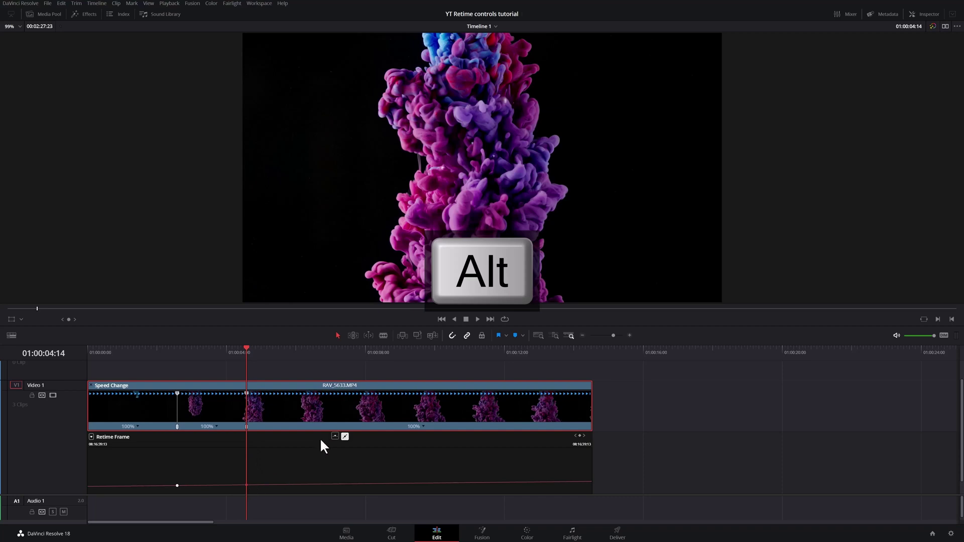
pyautogui.click(335, 436)
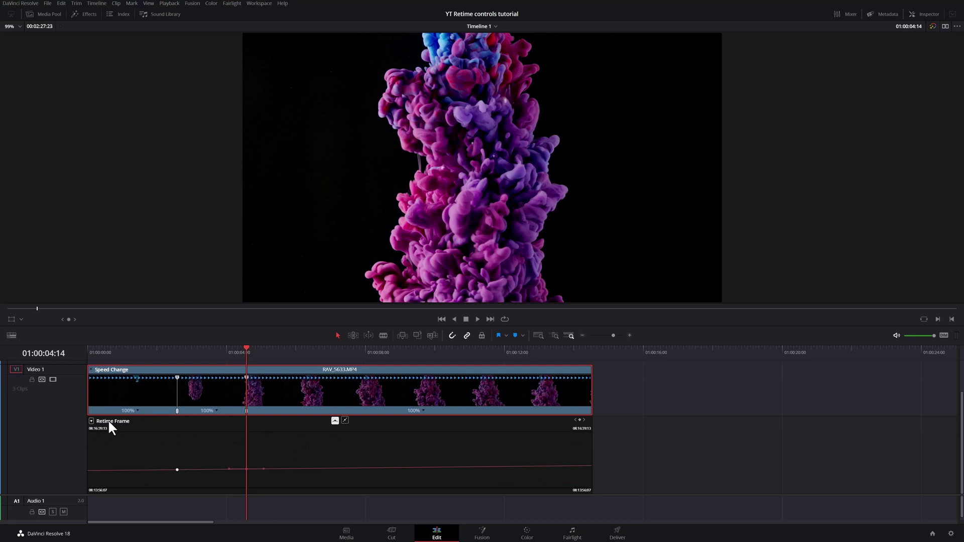
# Display the Retime Speed curve alongside, keeping Retime Frame as the active curve.
pyautogui.click(90, 421)
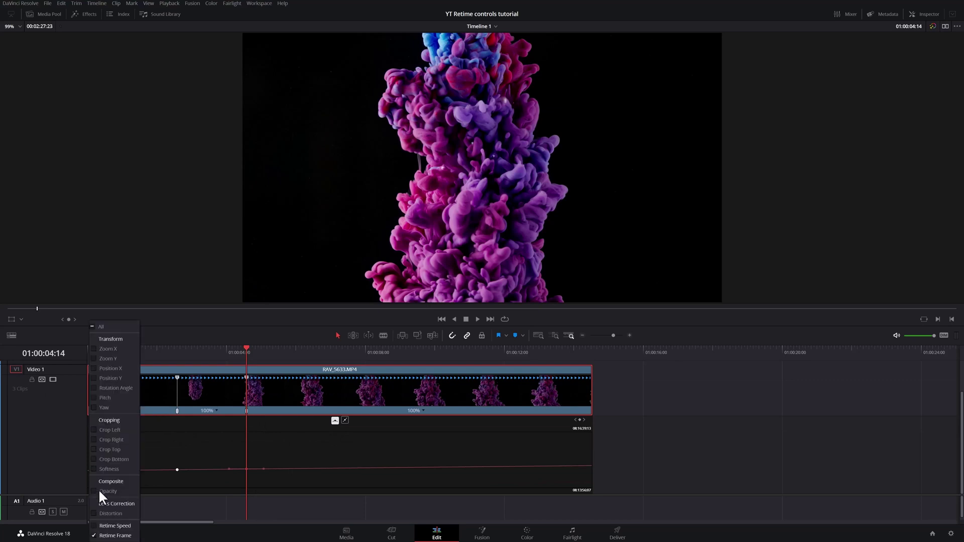
pyautogui.click(94, 526)
pyautogui.click(195, 445)
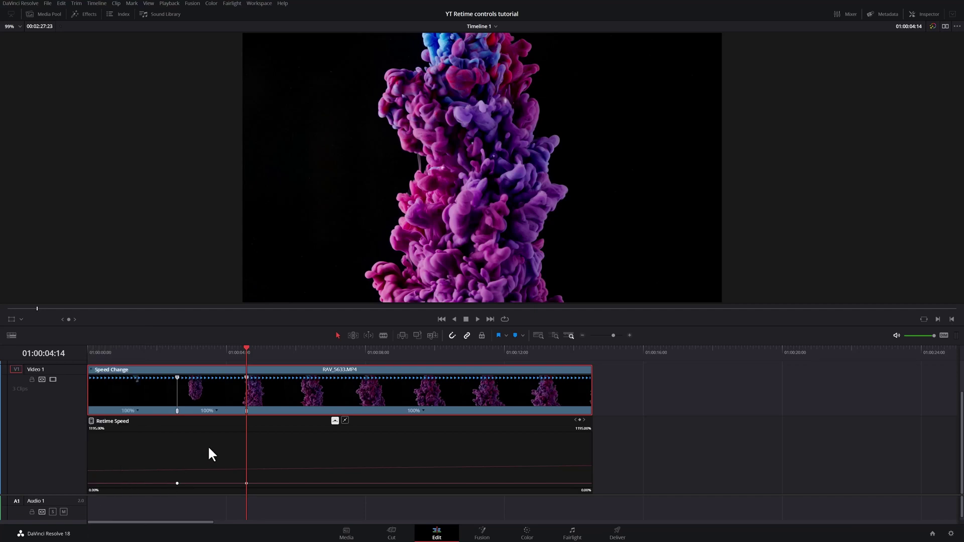
pyautogui.click(222, 470)
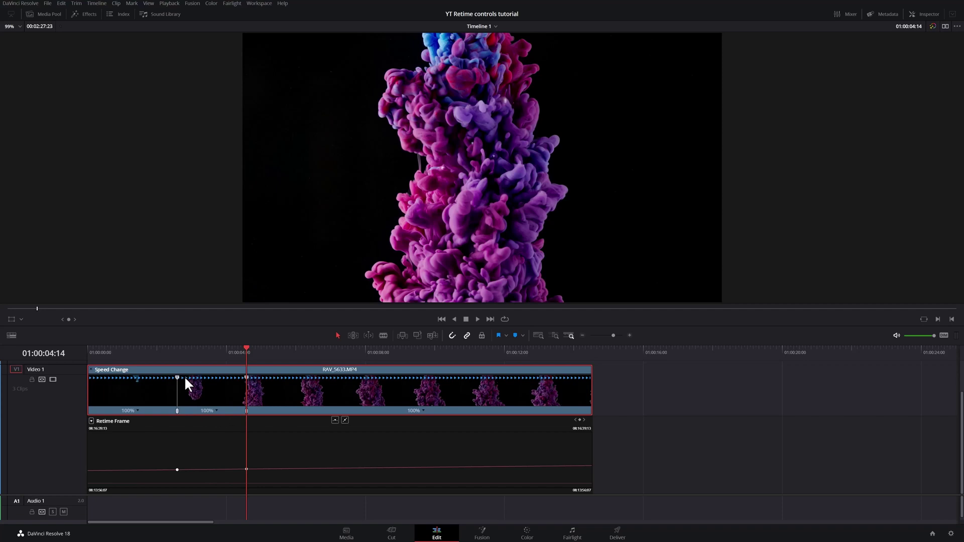
# Slide the speed points left and shorten the ink clip to speed up its final section.
pyautogui.moveTo(177, 378); pyautogui.dragTo(96, 378)
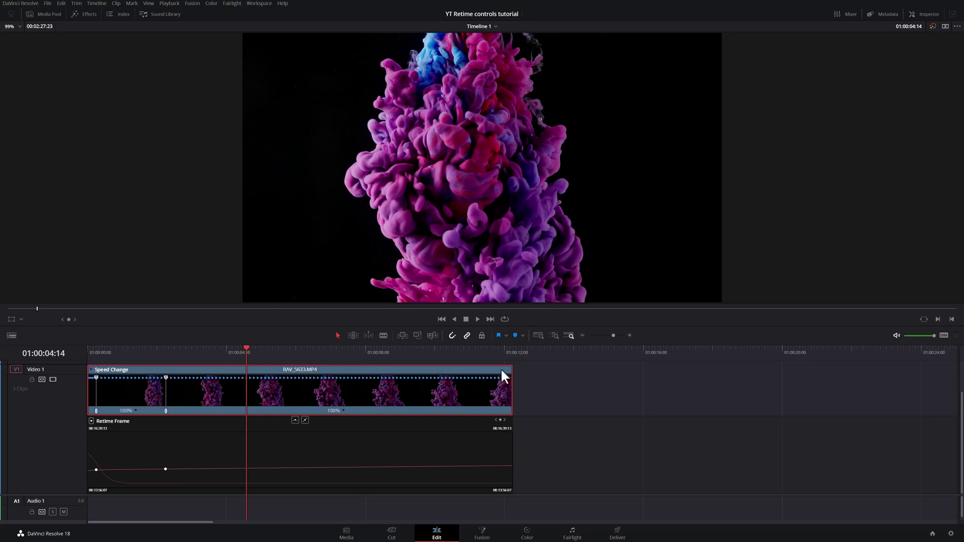
pyautogui.moveTo(511, 368); pyautogui.dragTo(216, 378)
pyautogui.moveTo(201, 379); pyautogui.dragTo(195, 378)
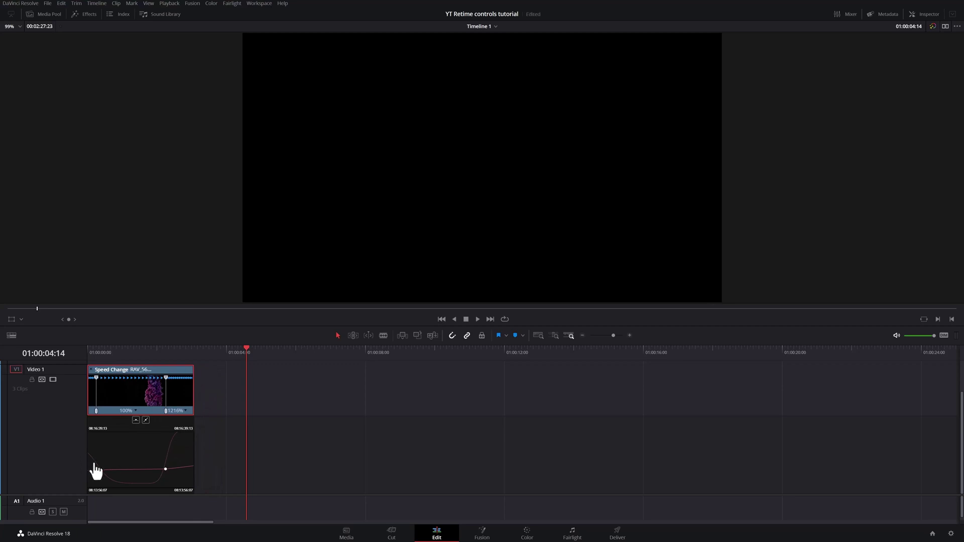
# Raise the end of the Retime Speed curve to about 1370%.
pyautogui.moveTo(108, 473)
pyautogui.click(174, 445)
pyautogui.moveTo(186, 430); pyautogui.dragTo(194, 430)
pyautogui.click(181, 466)
# Play the sped-up ink clip from the start.
pyautogui.moveTo(91, 354); pyautogui.dragTo(83, 356)
pyautogui.scroll(1, 82, 356)
pyautogui.press('space')
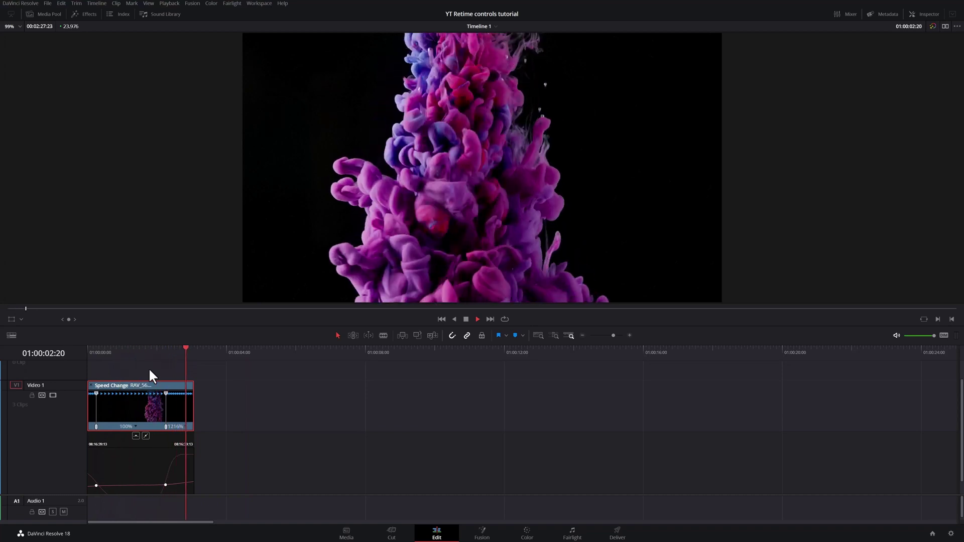
pyautogui.press('space')
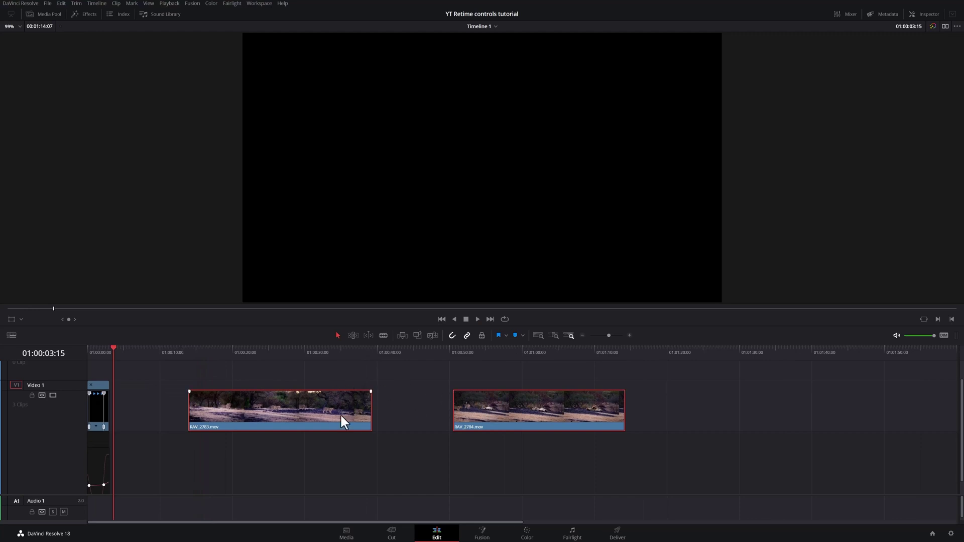
# Butt the lion clips together, trimming the first's end and the second's start at the playhead.
pyautogui.moveTo(504, 413); pyautogui.dragTo(456, 408)
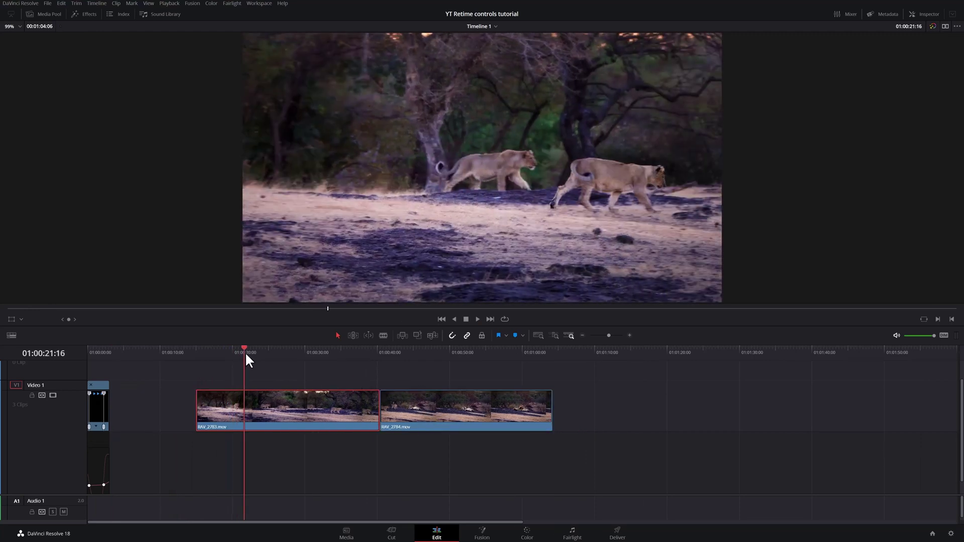
pyautogui.moveTo(245, 351); pyautogui.dragTo(355, 345)
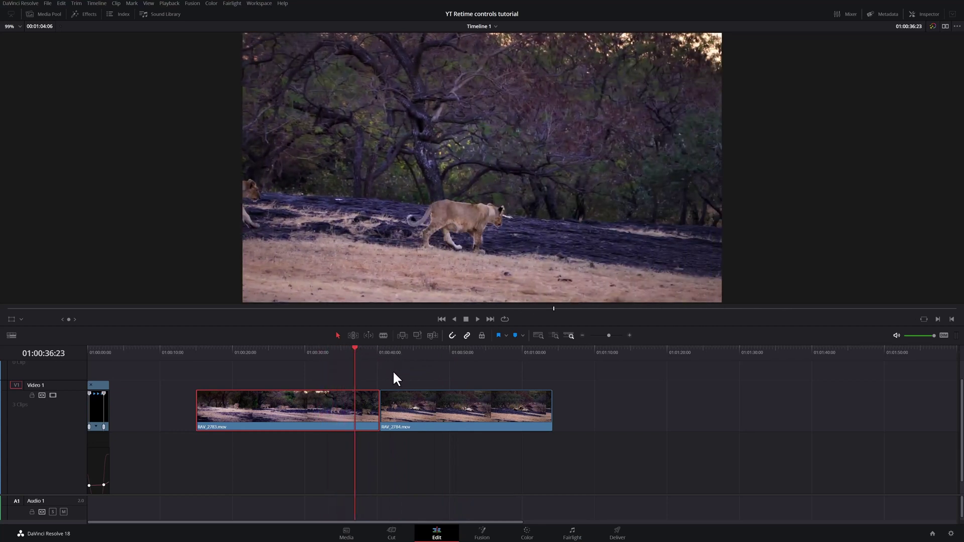
pyautogui.press('e')
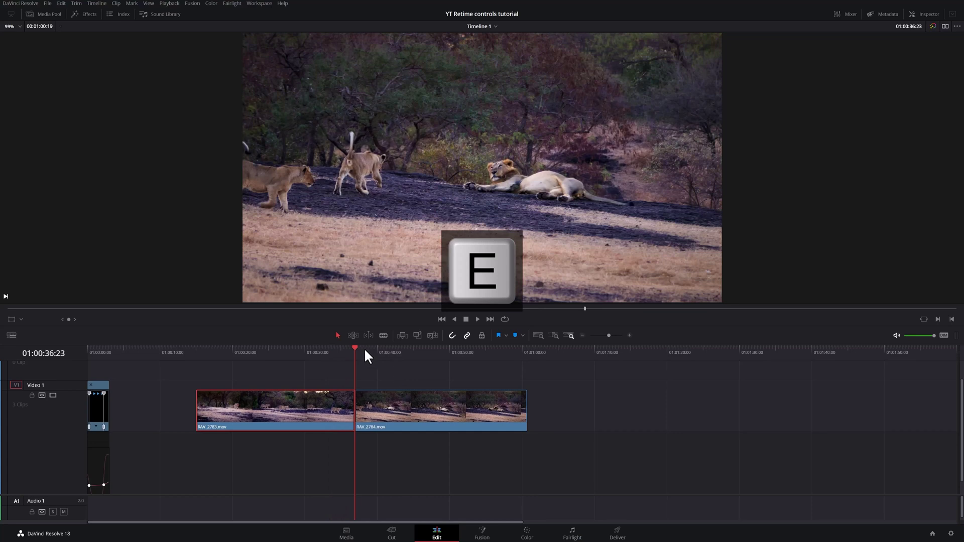
pyautogui.moveTo(363, 348)
pyautogui.mouseDown()
pyautogui.moveTo(351, 343)
pyautogui.moveTo(369, 346)
pyautogui.mouseUp()
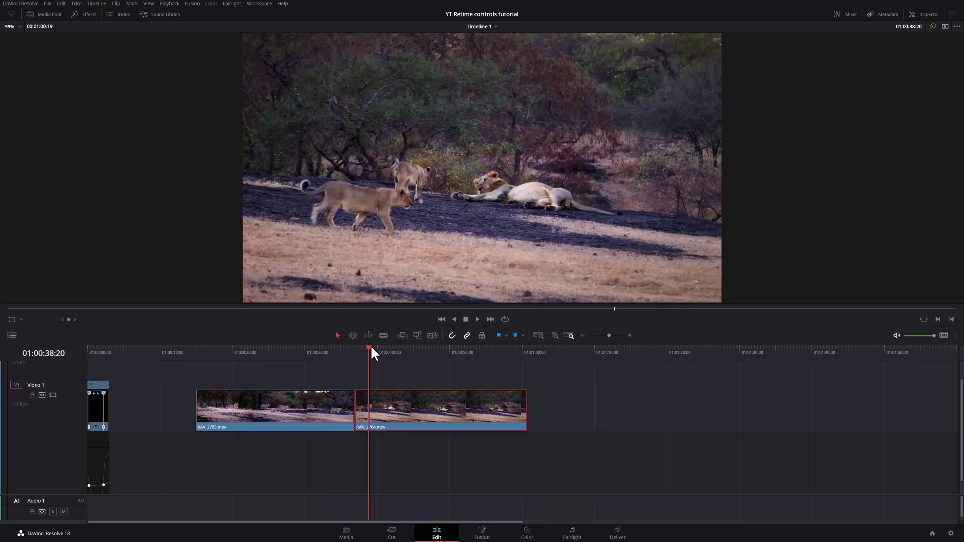
pyautogui.press('q')
# Check the frames around the 01:00:36:23 cut, then show RAV_2783's speed controls.
pyautogui.click(347, 352)
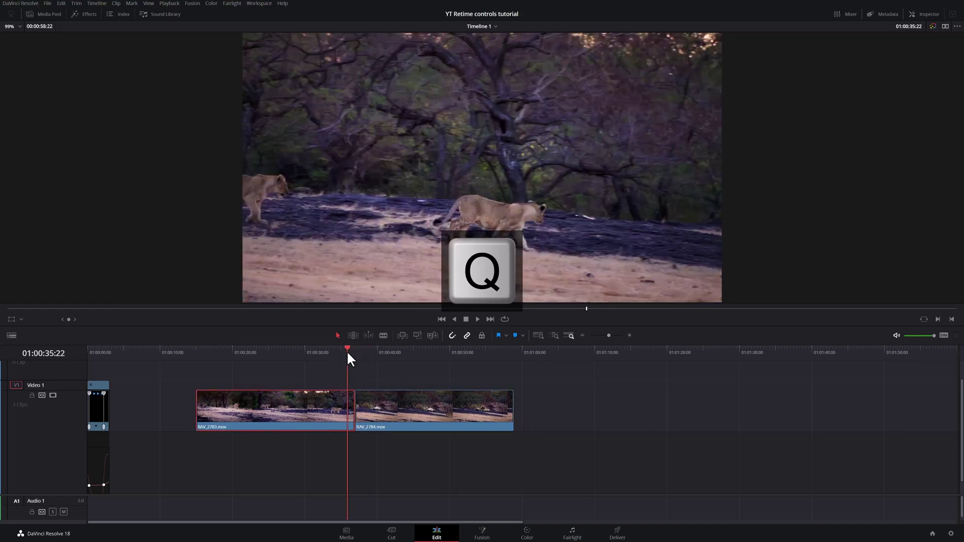
pyautogui.click(355, 351)
pyautogui.click(340, 352)
pyautogui.click(355, 353)
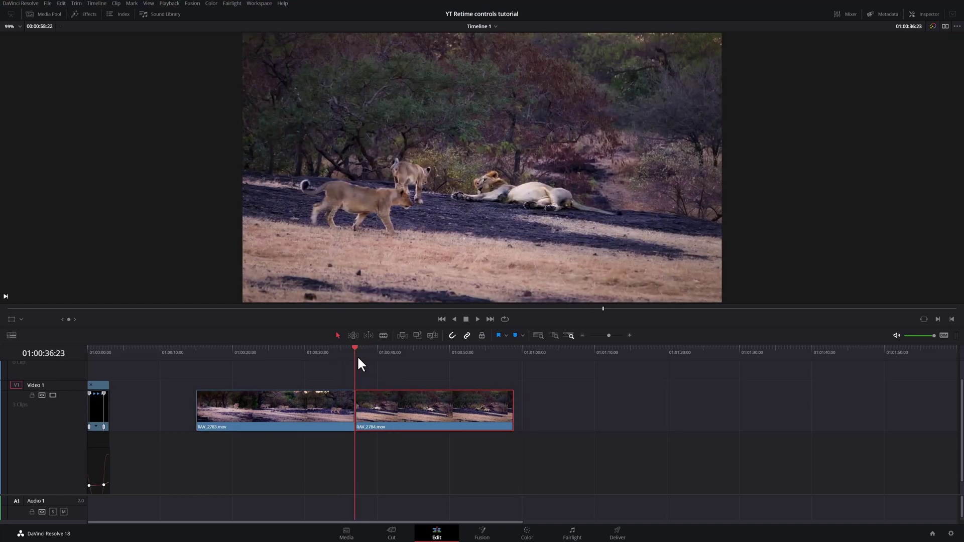
pyautogui.click(320, 408)
pyautogui.hotkey('ctrl', 'r')
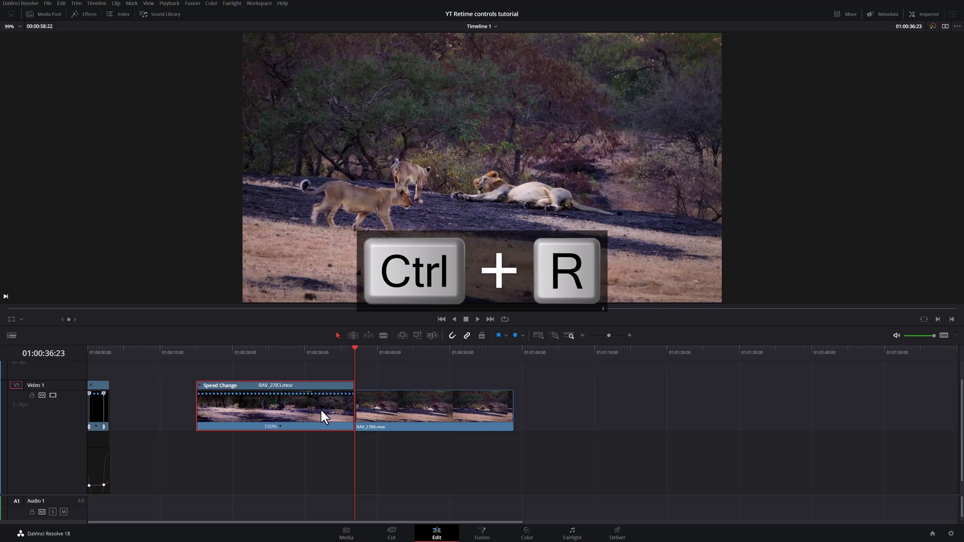
# Open RAV_2783's Retime Frame curve and show RAV_2784's speed controls and retime curve.
pyautogui.hotkey('ctrl', 'shift', 'r')
pyautogui.click(395, 393)
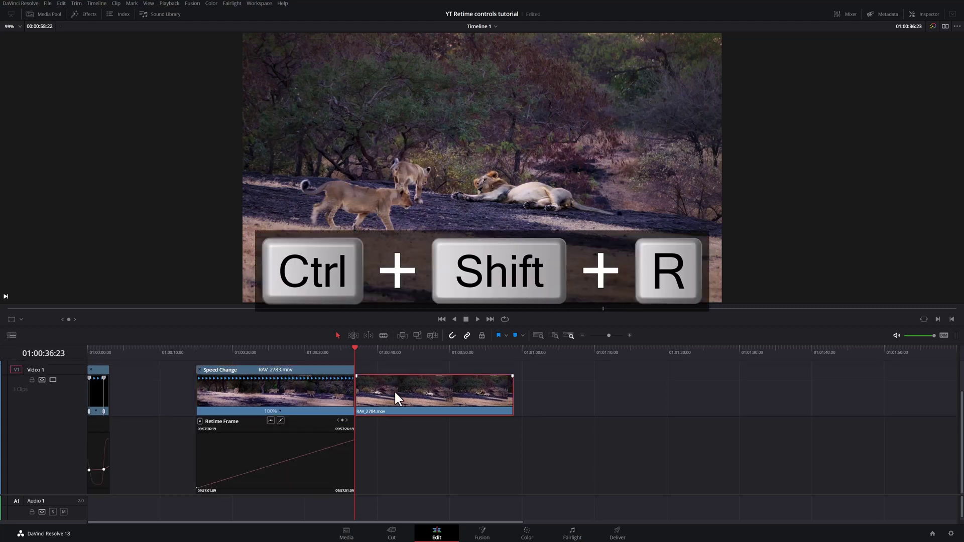
pyautogui.hotkey('ctrl', 'r')
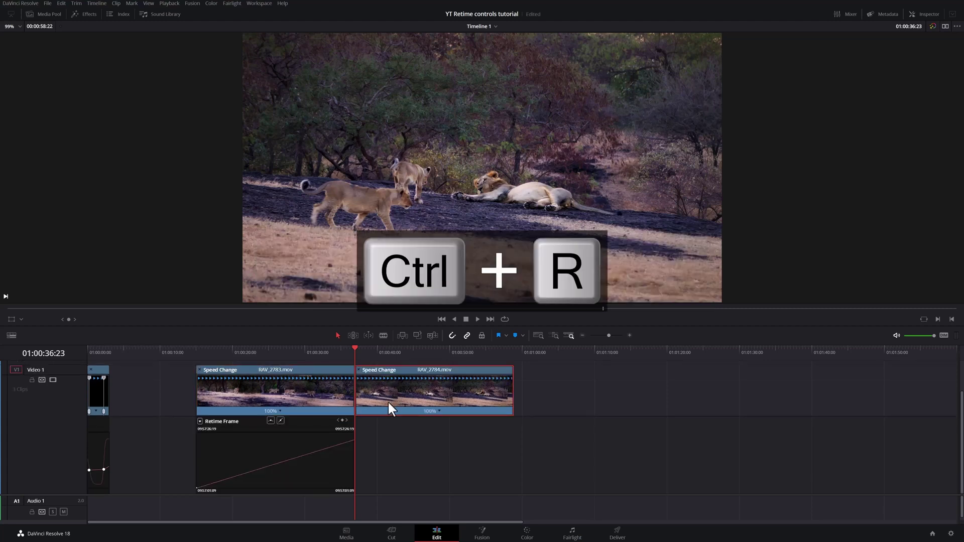
pyautogui.hotkey('ctrl', 'shift', 'r')
# Preview playback around the cut between the two lion clips.
pyautogui.scroll(1, 387, 400)
pyautogui.hotkey('alt', '/')
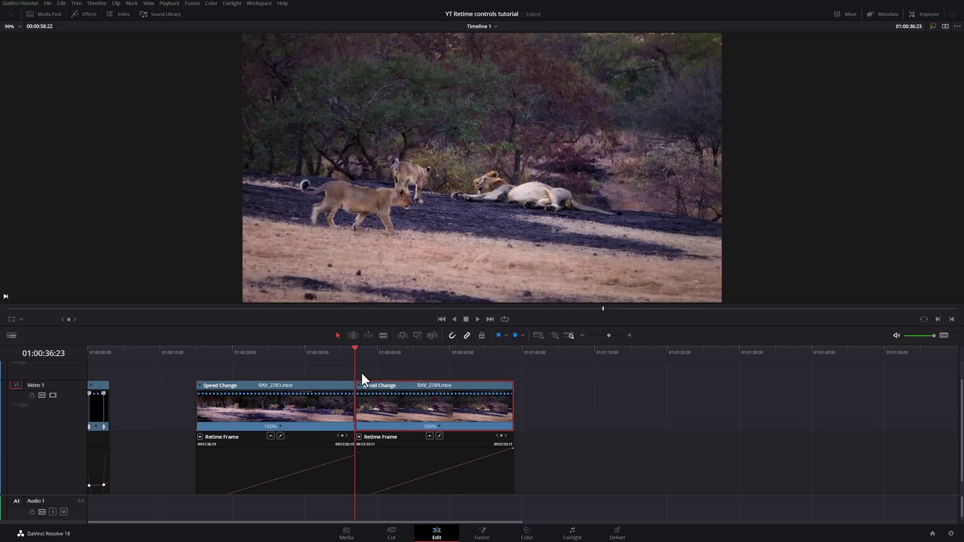
pyautogui.hotkey('shift', 'Left')
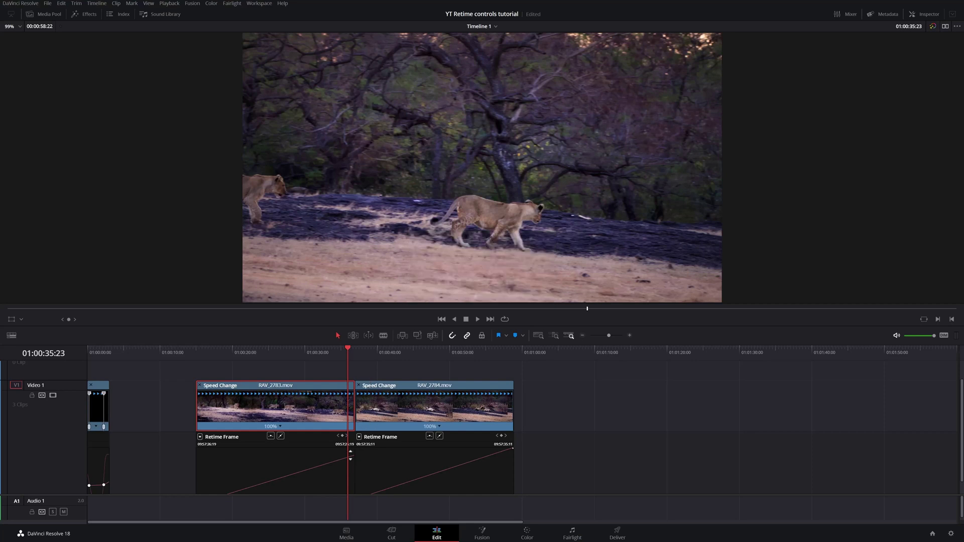
pyautogui.scroll(4, 372, 427)
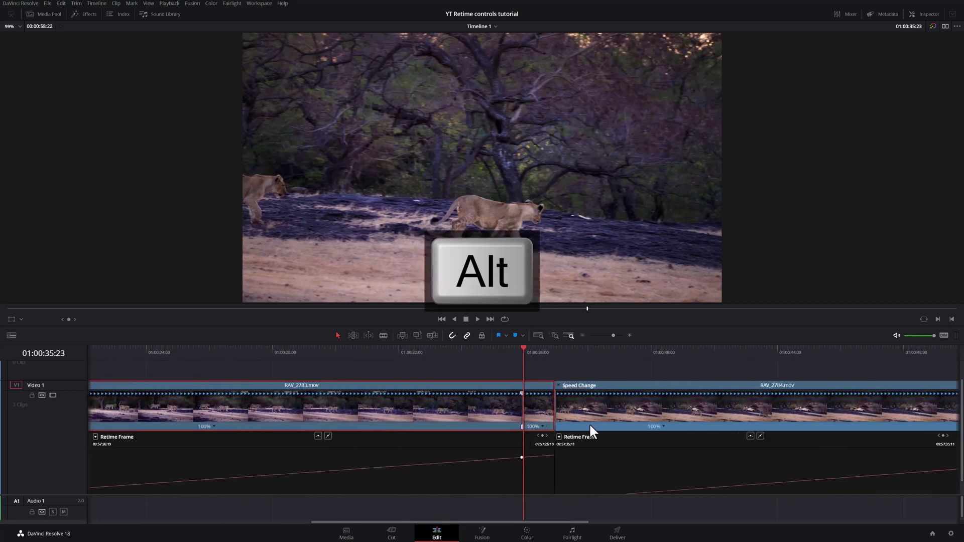
# Speed up the section after RAV_2783's speed point using its speed options.
pyautogui.scroll(2, 589, 422)
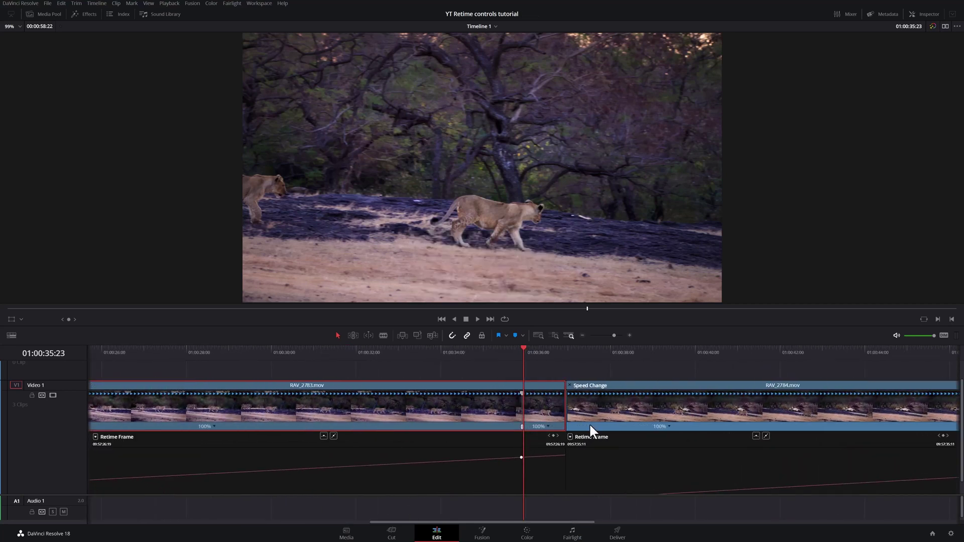
pyautogui.click(548, 425)
pyautogui.moveTo(586, 456)
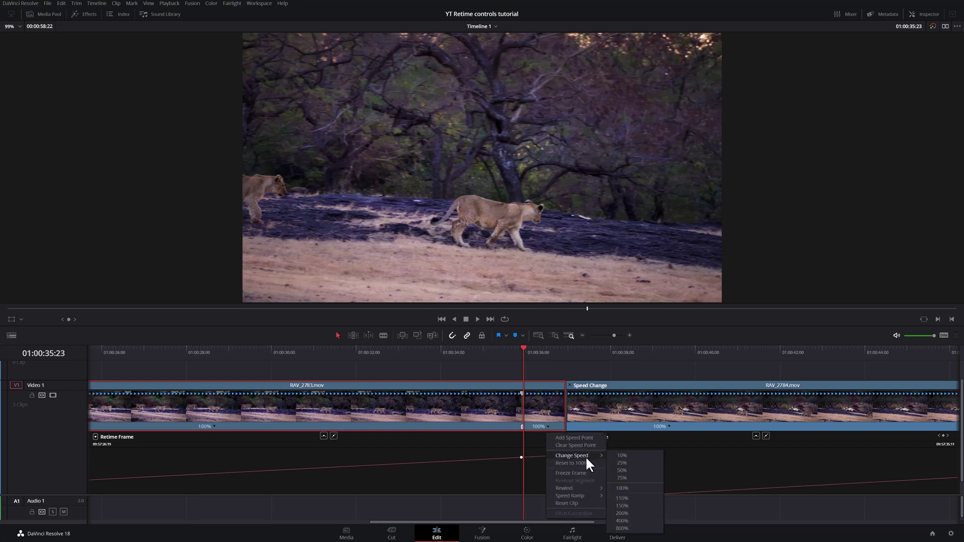
pyautogui.click(644, 526)
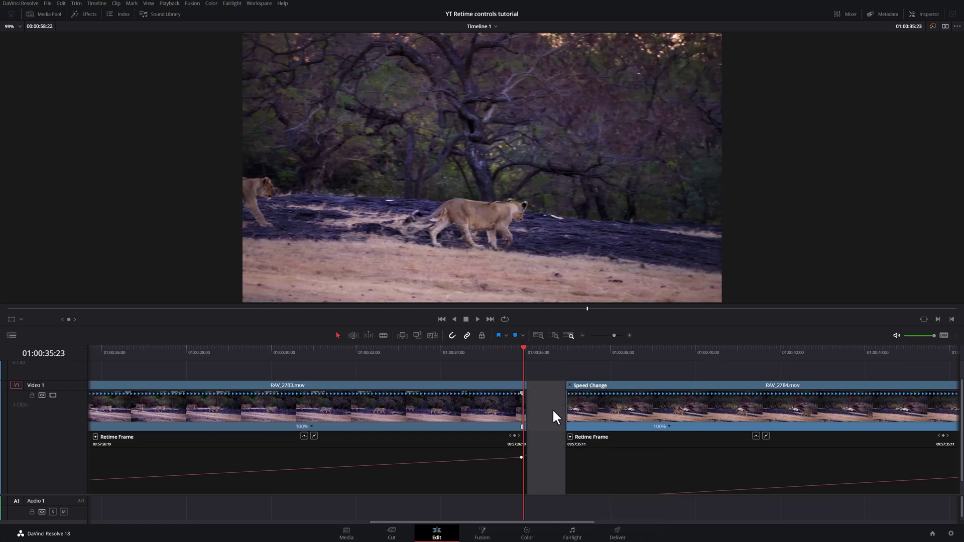
# Add a smoothed speed point on RAV_2784's retime curve one second past the cut.
pyautogui.click(529, 348)
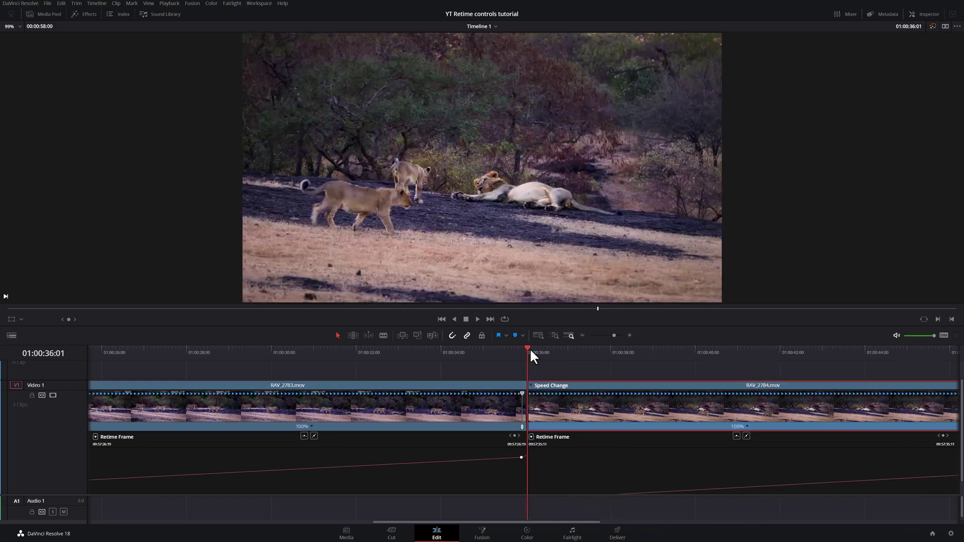
pyautogui.hotkey('shift', 'Right')
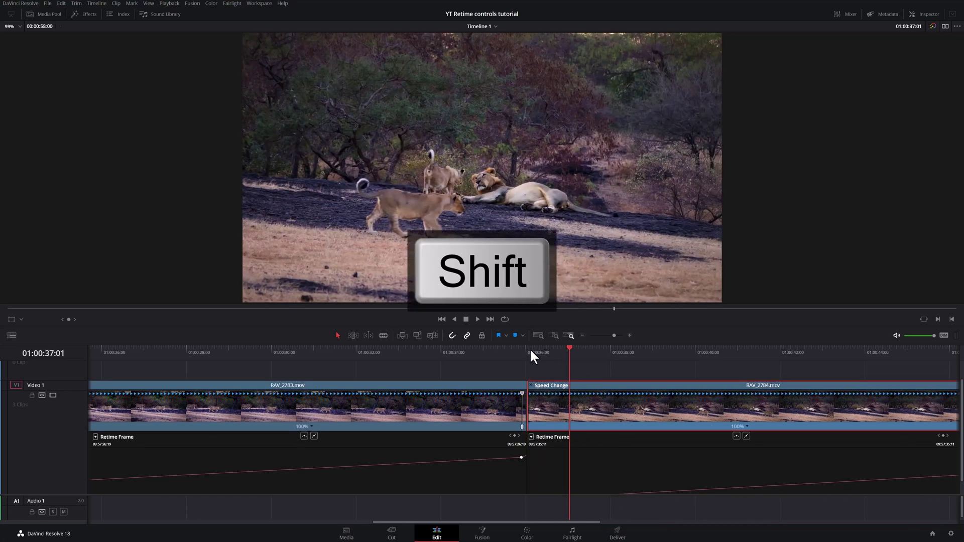
pyautogui.scroll(-1, 588, 438)
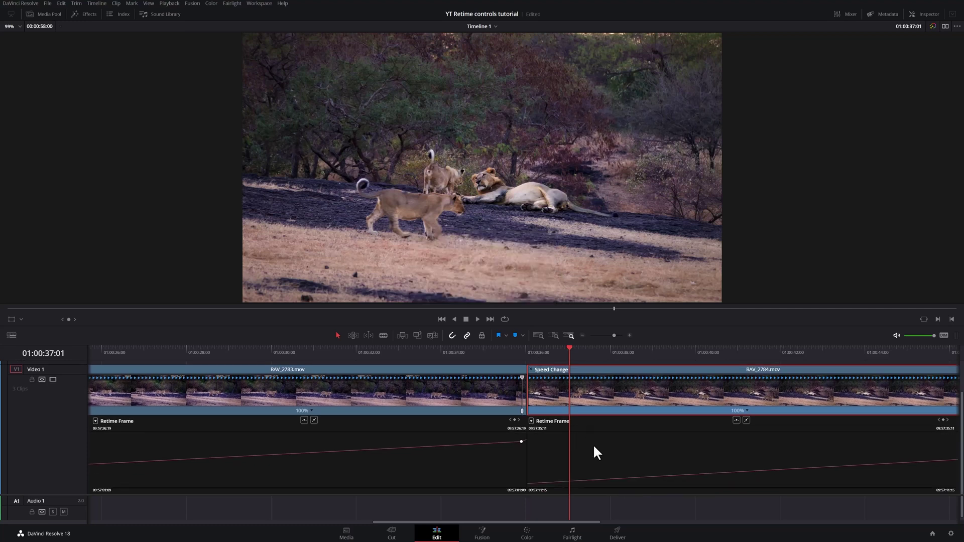
pyautogui.keyDown('alt'); pyautogui.click(568, 482); pyautogui.keyUp('alt')
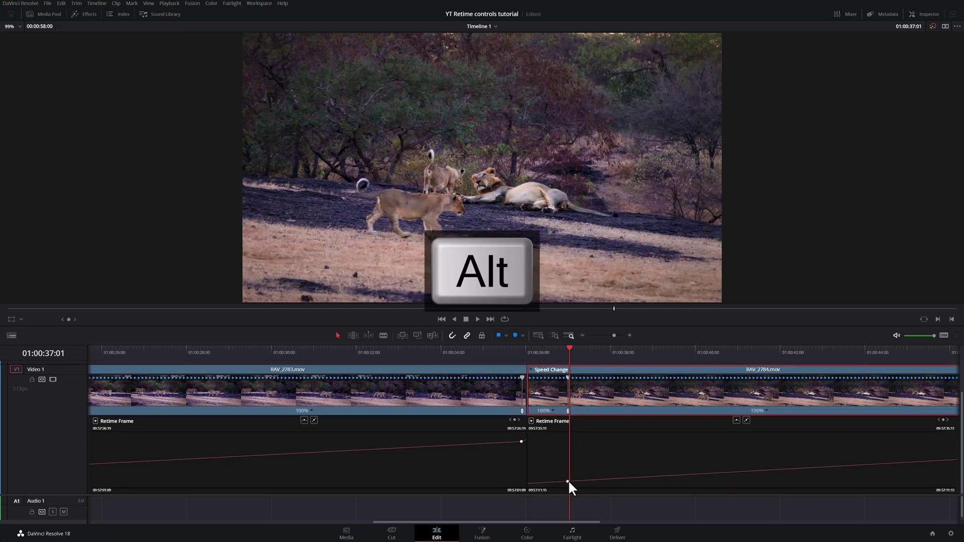
pyautogui.click(737, 420)
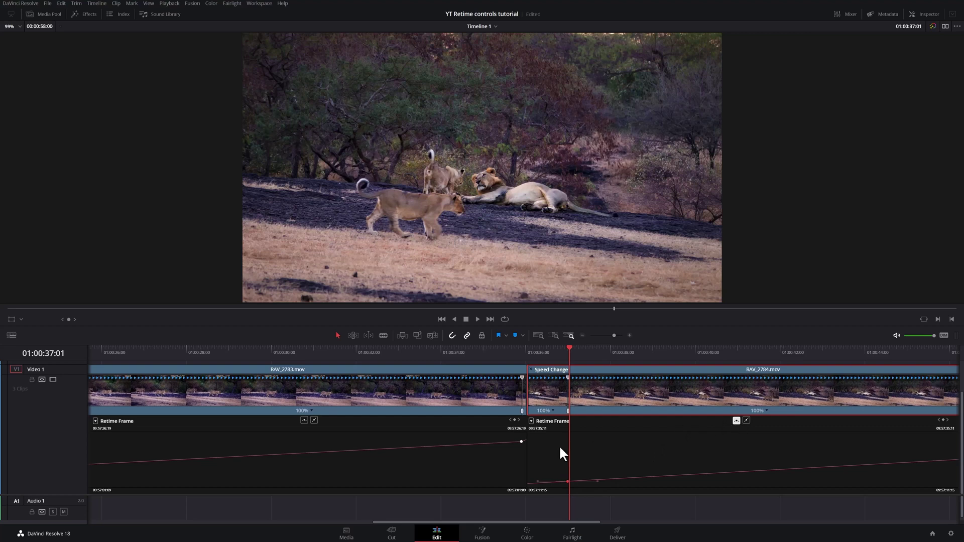
# Open RAV_2784's speed options and play the ramp from before the cut.
pyautogui.click(520, 442)
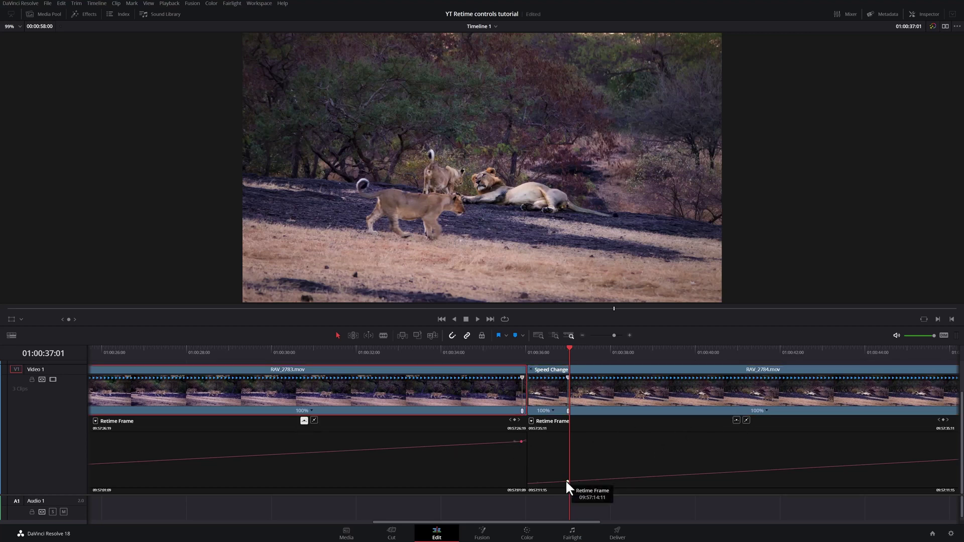
pyautogui.click(552, 410)
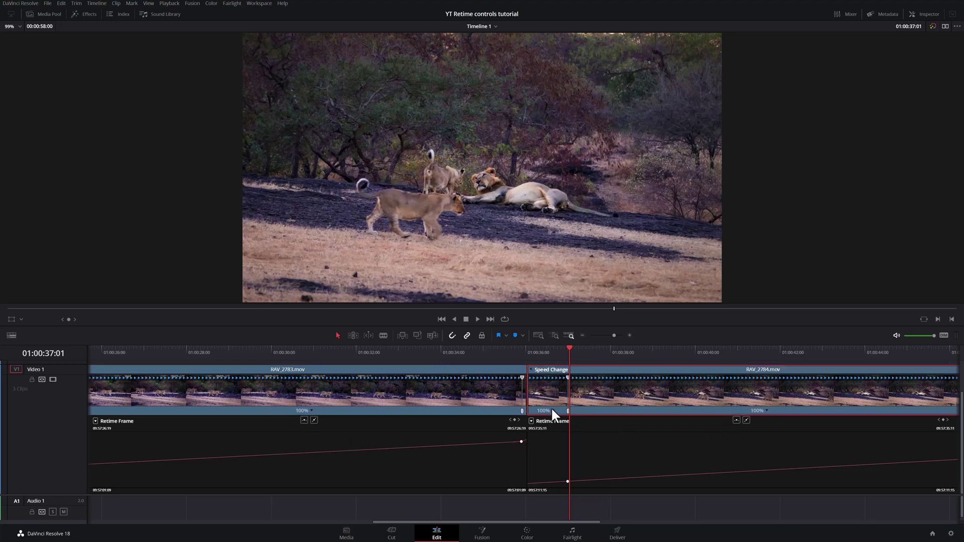
pyautogui.click(553, 411)
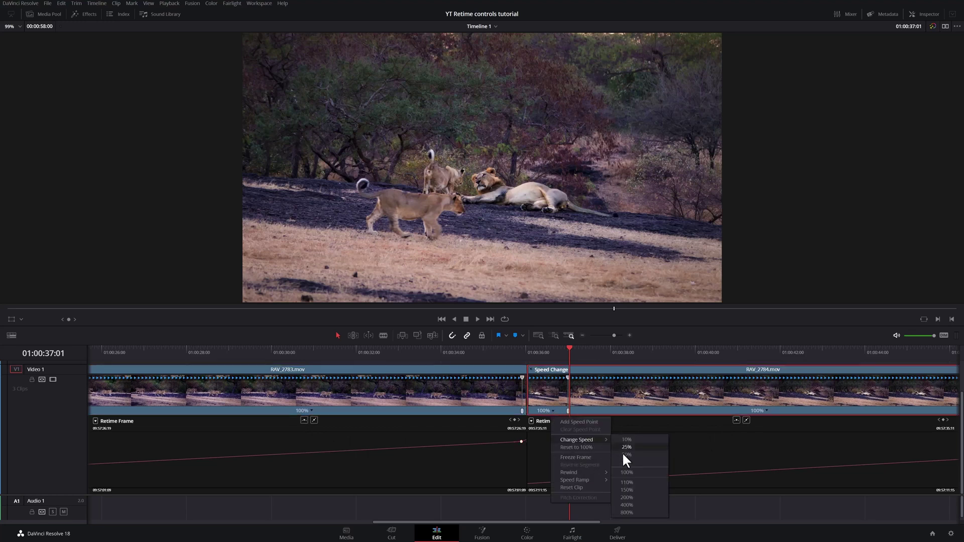
pyautogui.click(497, 354)
pyautogui.press('space')
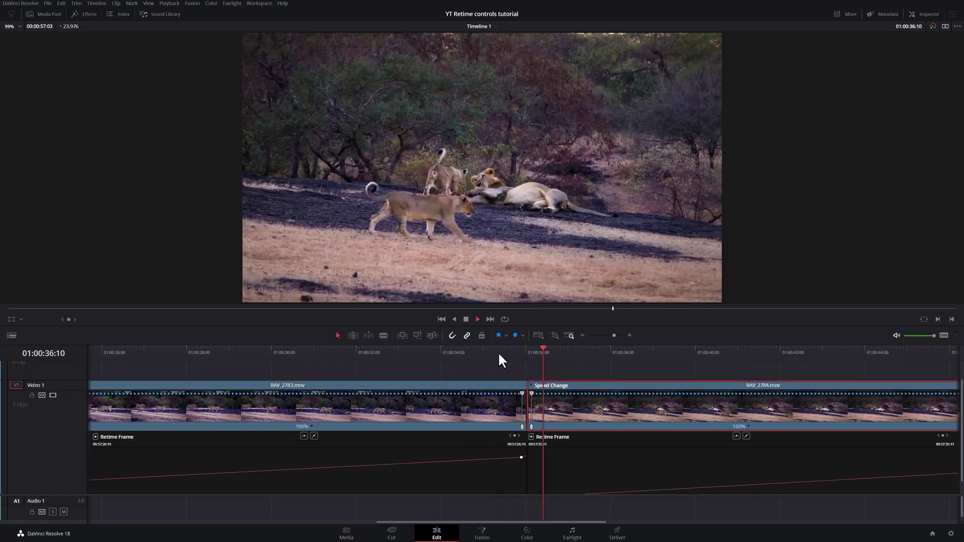
# Replay the speed ramp across the cut between the lion clips.
pyautogui.click(497, 352)
pyautogui.press('space')
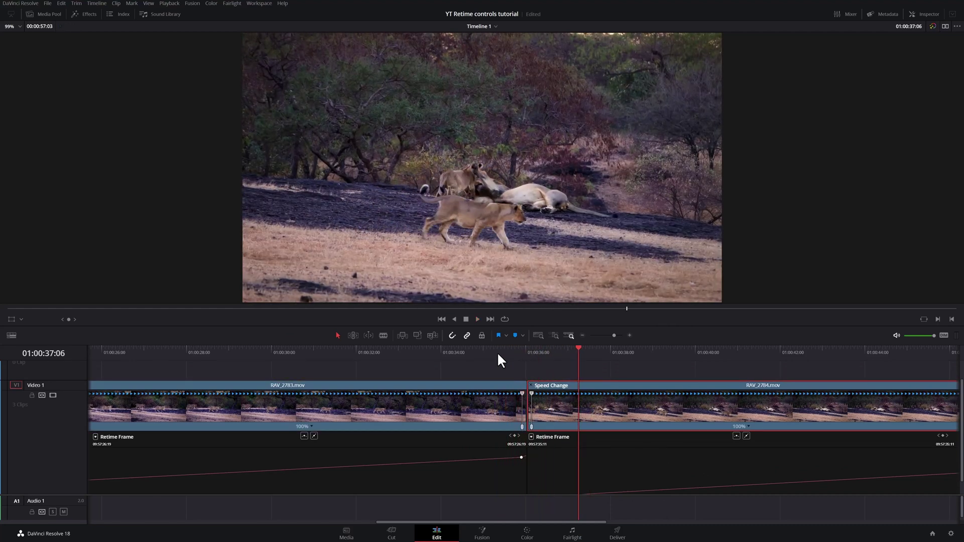
pyautogui.click(497, 352)
pyautogui.press('space')
pyautogui.scroll(3, 497, 351)
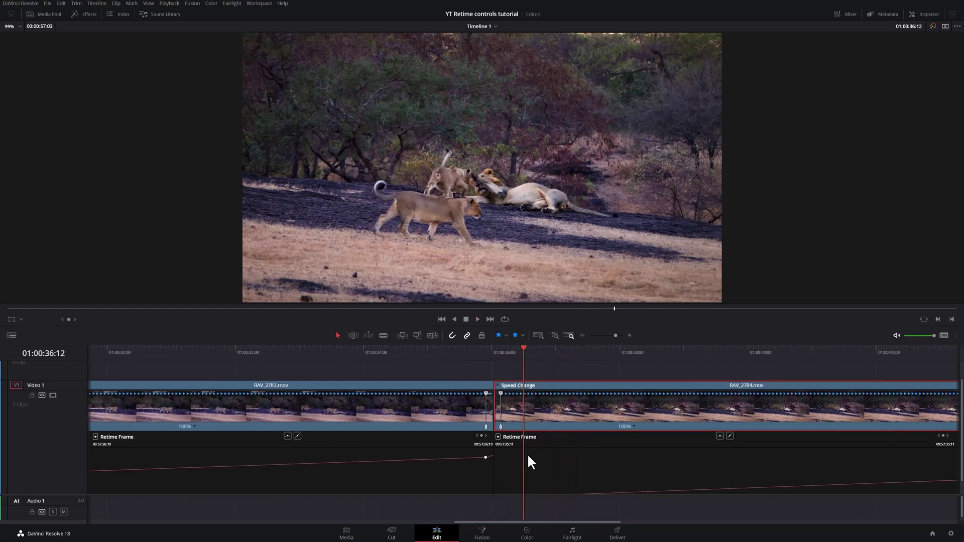
pyautogui.scroll(2, 480, 426)
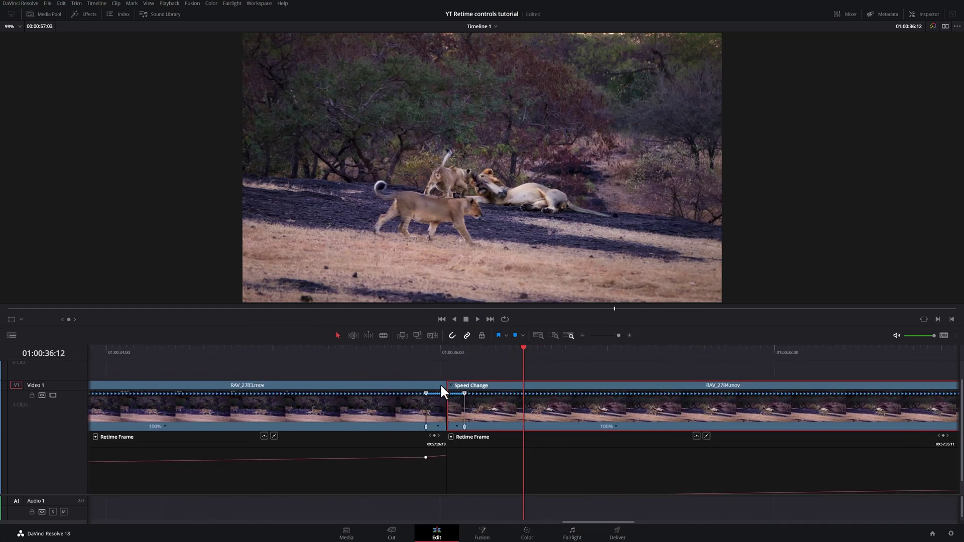
# Turn snapping off and trim the sped-up end off RAV_2783.
pyautogui.moveTo(445, 385)
pyautogui.mouseDown()
pyautogui.moveTo(430, 385)
pyautogui.moveTo(445, 385)
pyautogui.mouseUp()
pyautogui.scroll(1, 442, 405)
pyautogui.scroll(3, 442, 405)
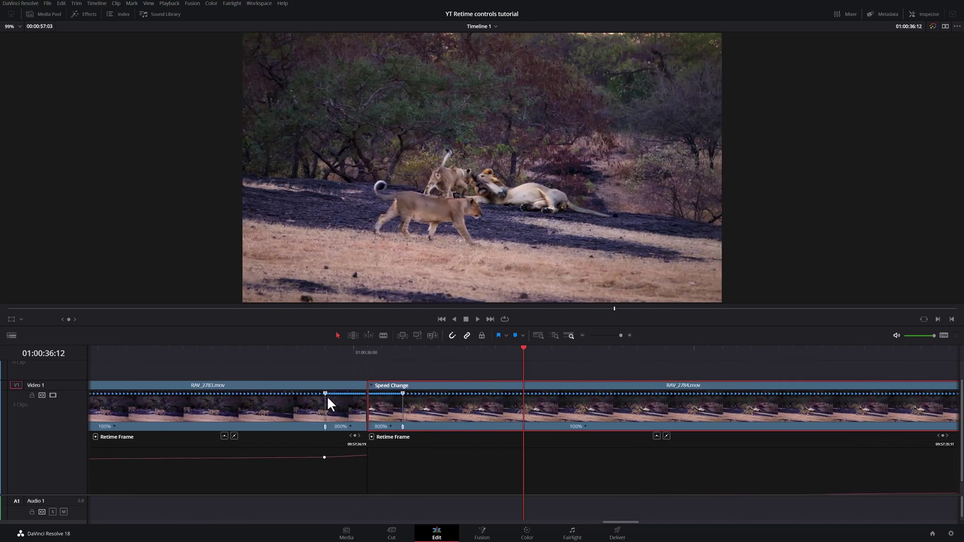
pyautogui.click(362, 388)
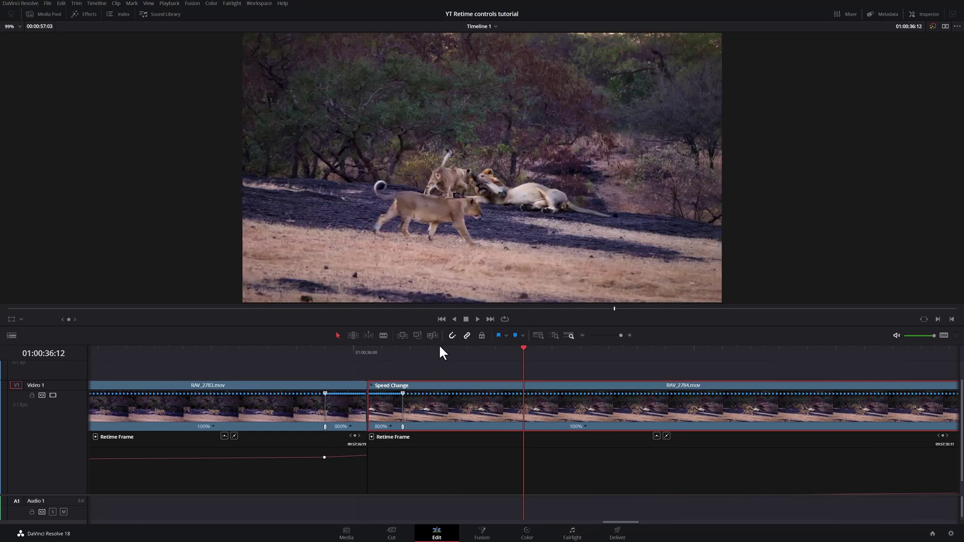
pyautogui.click(452, 336)
pyautogui.press('n')
pyautogui.moveTo(365, 385); pyautogui.dragTo(346, 385)
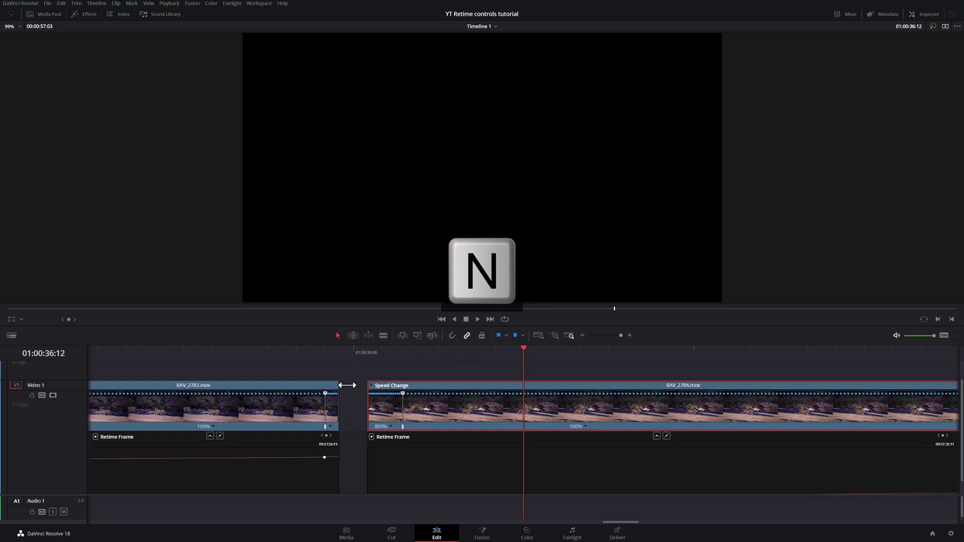
# Trim RAV_2784's start to meet RAV_2783, replay the cut, and fit the timeline.
pyautogui.scroll(-1, 351, 384)
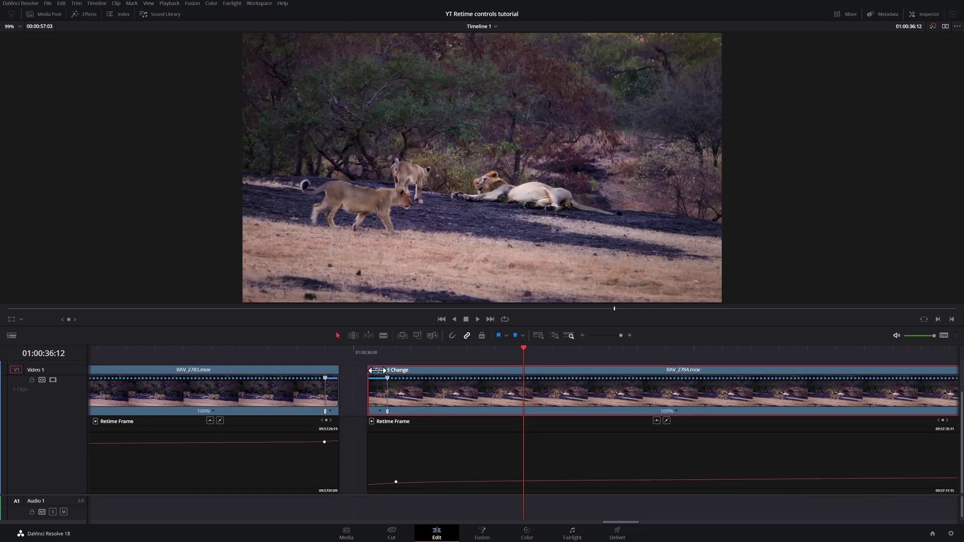
pyautogui.moveTo(381, 370); pyautogui.dragTo(356, 370)
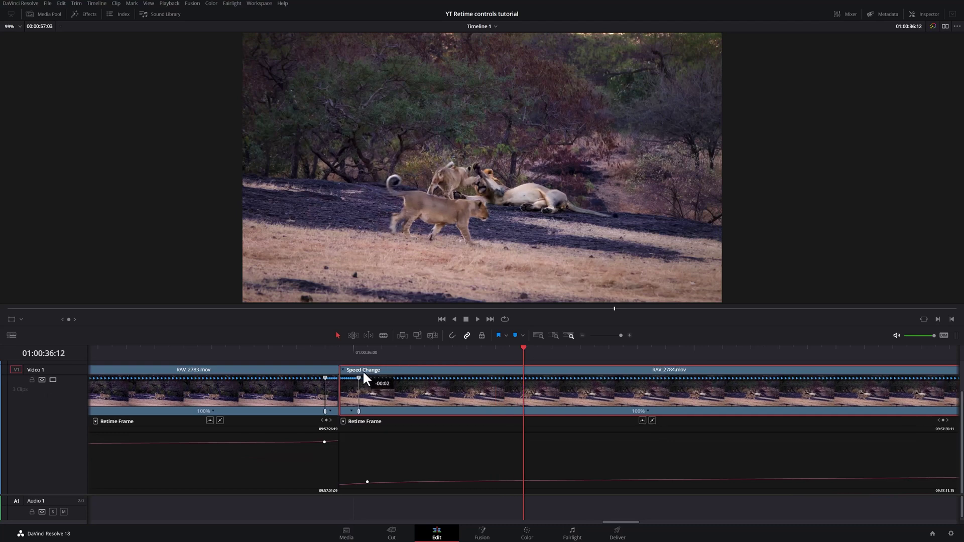
pyautogui.click(295, 348)
pyautogui.press('space')
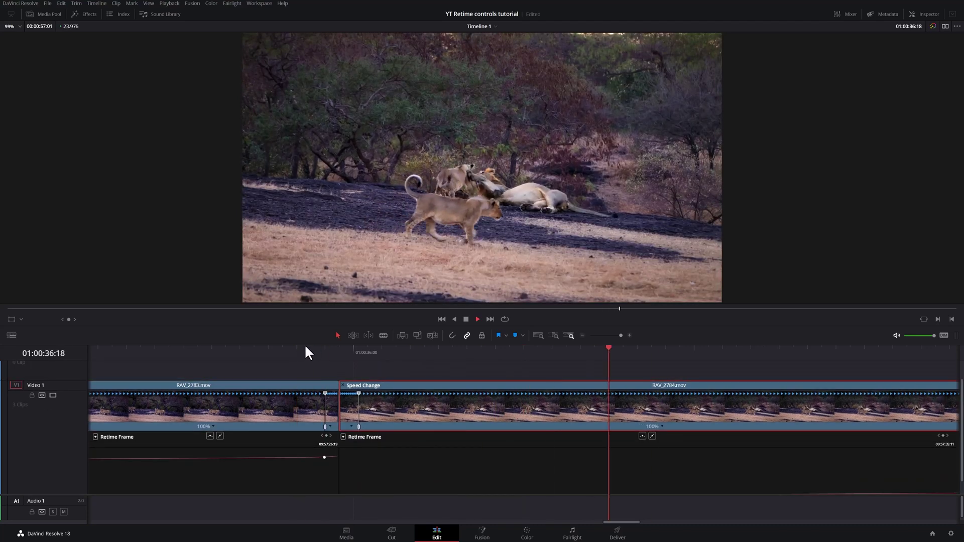
pyautogui.click(305, 348)
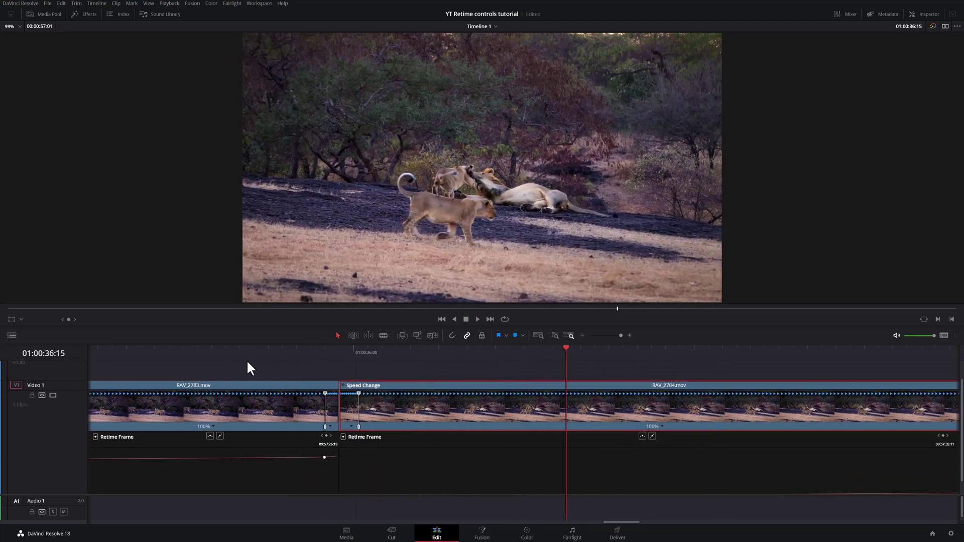
pyautogui.hotkey('shift', 'z')
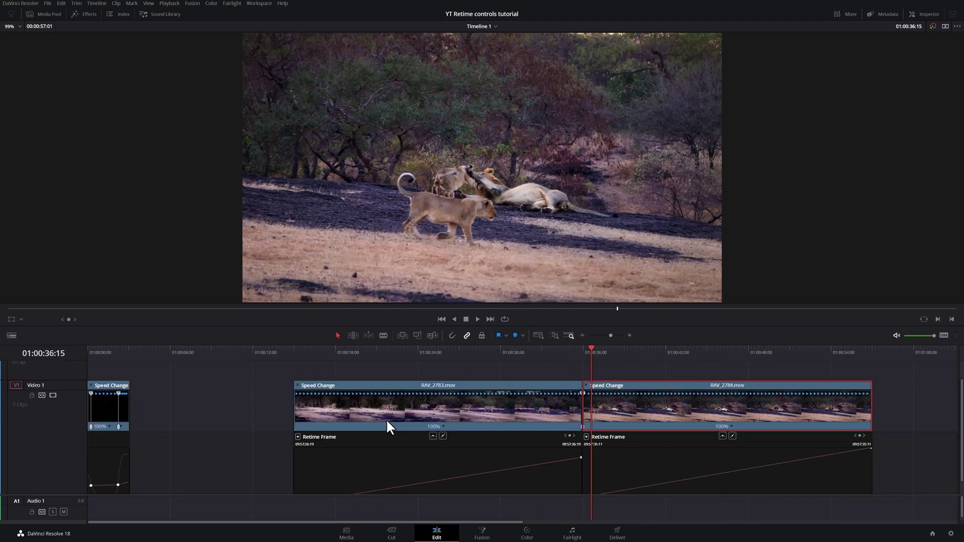
pyautogui.scroll(-1, 772, 398)
# Hide retime controls and retime curves on RAV_2784, RAV_2783 and the Speed Change clip.
pyautogui.hotkey('ctrl', 'r')
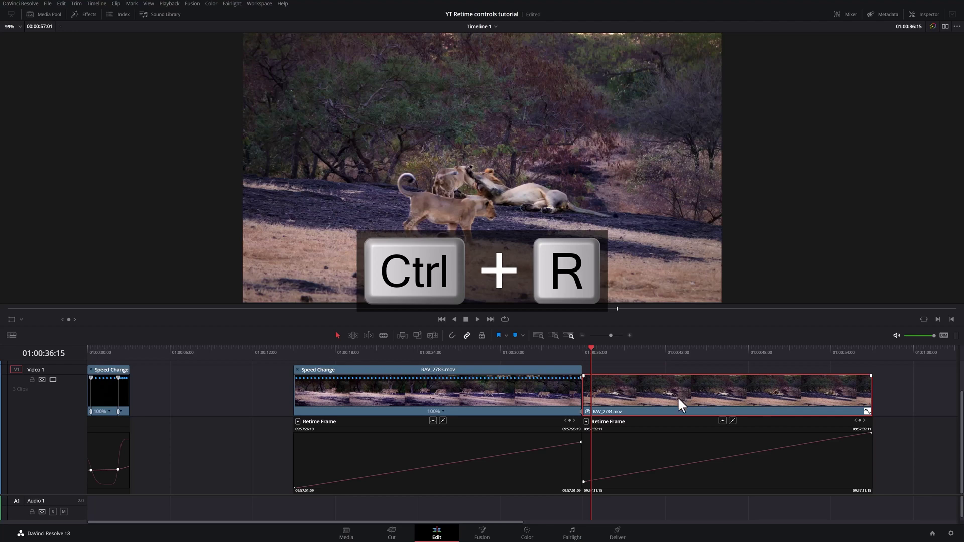
pyautogui.hotkey('ctrl', 'shift', 'r')
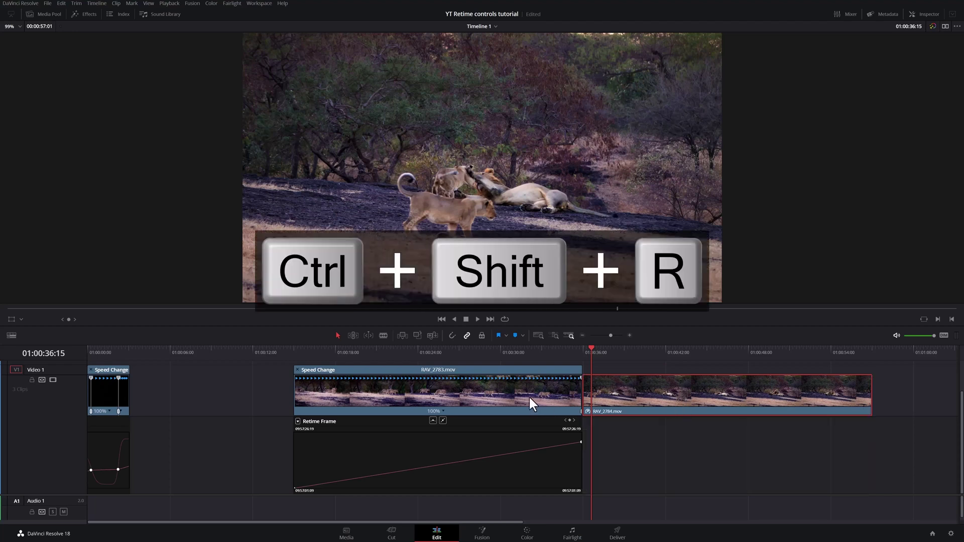
pyautogui.click(511, 389)
pyautogui.hotkey('ctrl', 'r')
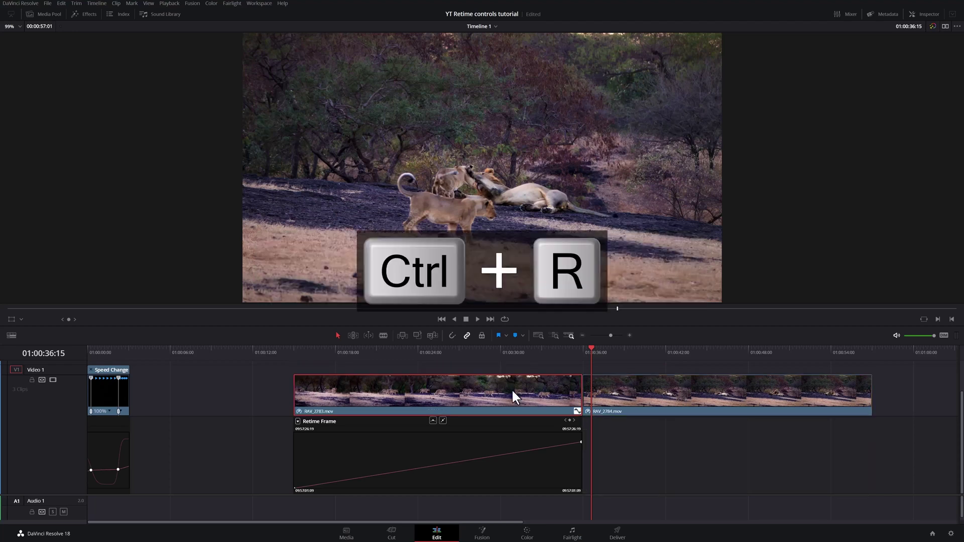
pyautogui.hotkey('ctrl', 'shift', 'r')
pyautogui.click(108, 396)
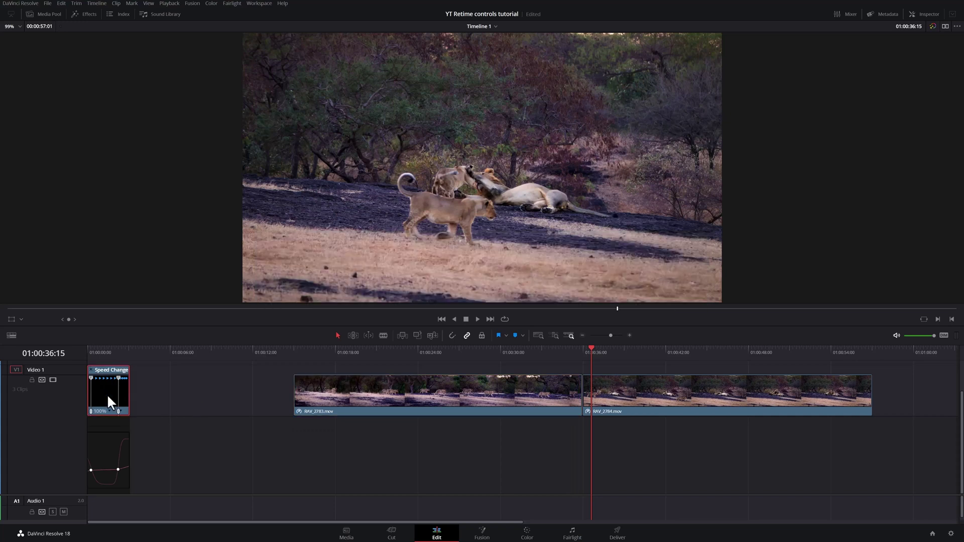
pyautogui.hotkey('ctrl', 'shift', 'r')
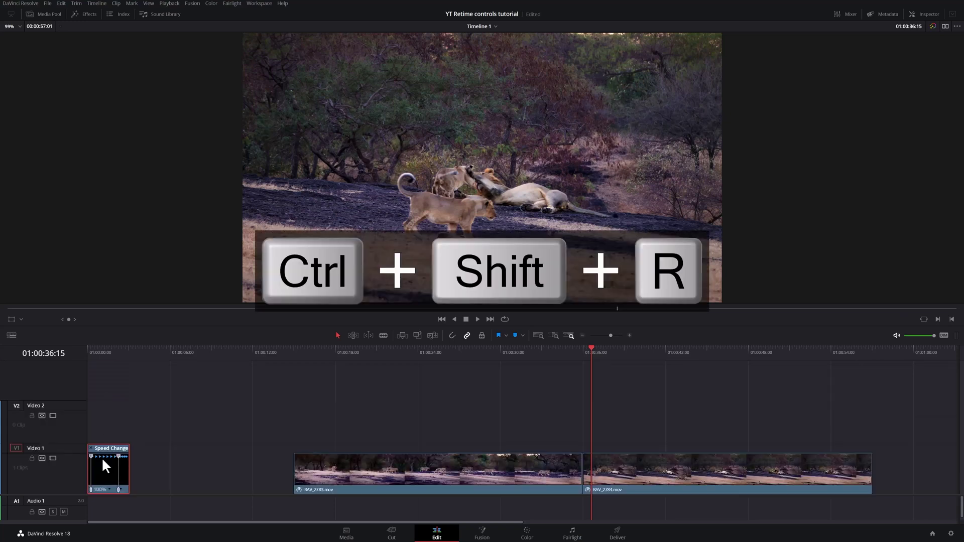
pyautogui.hotkey('ctrl', 'r')
pyautogui.click(422, 352)
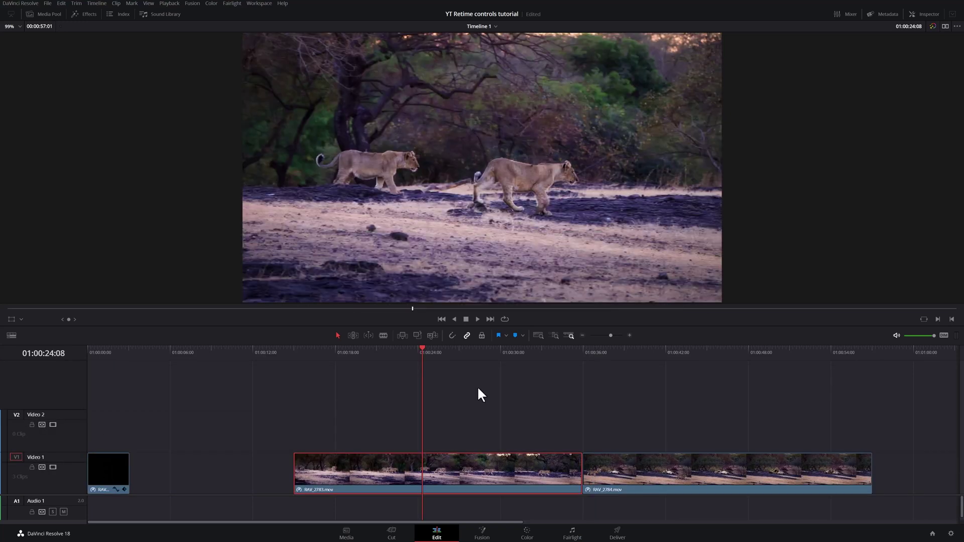
# Show RAV_2783's Retime Speed curve in the curve editor at 01:00:23:15.
pyautogui.moveTo(391, 356); pyautogui.dragTo(416, 358)
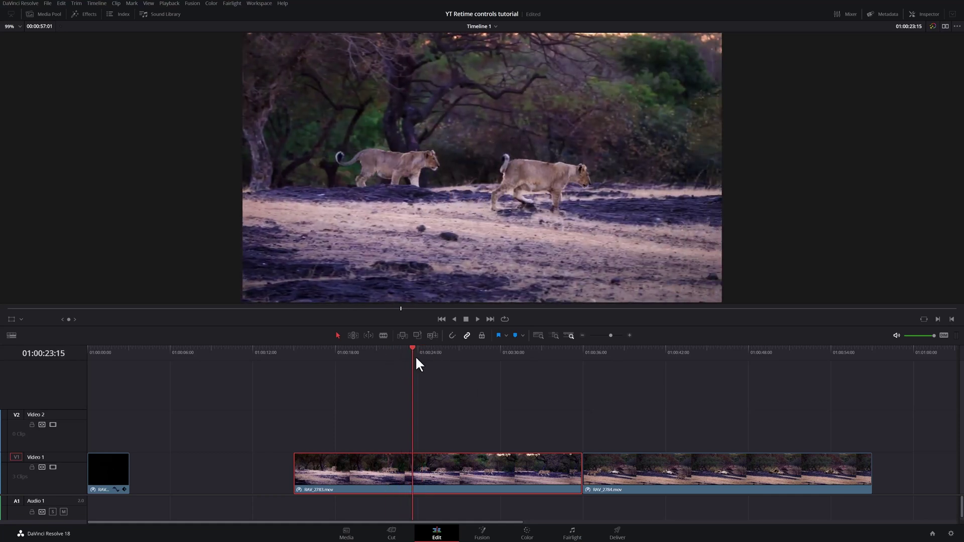
pyautogui.hotkey('shift', 'c')
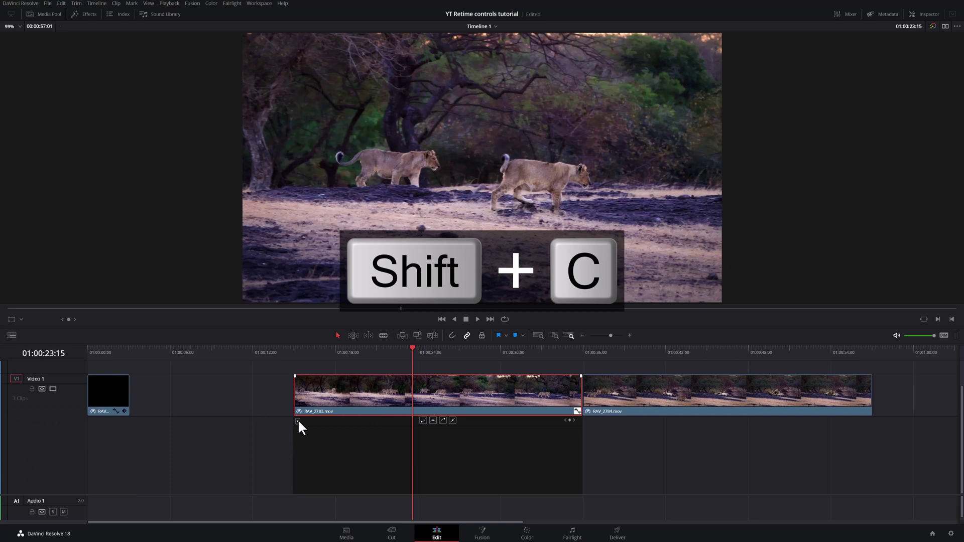
pyautogui.click(298, 422)
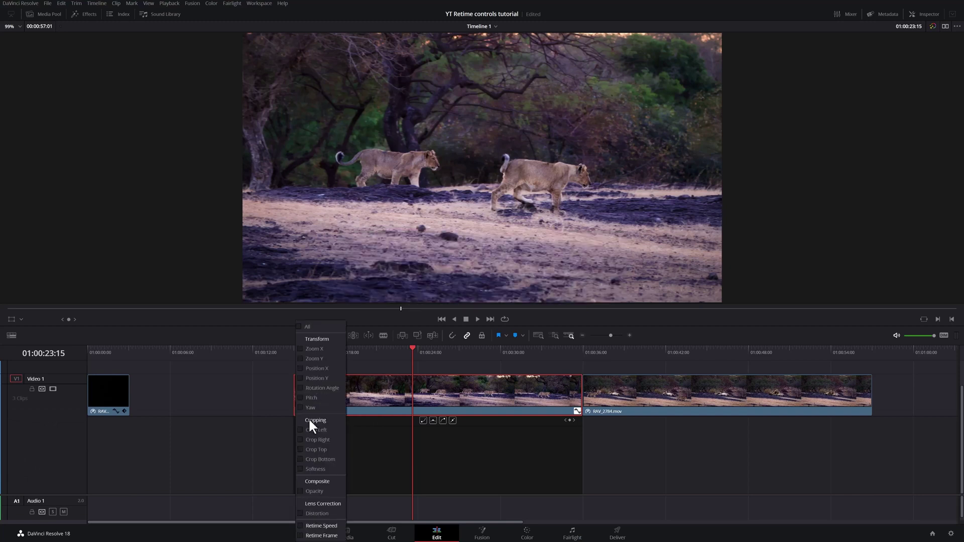
pyautogui.click(301, 527)
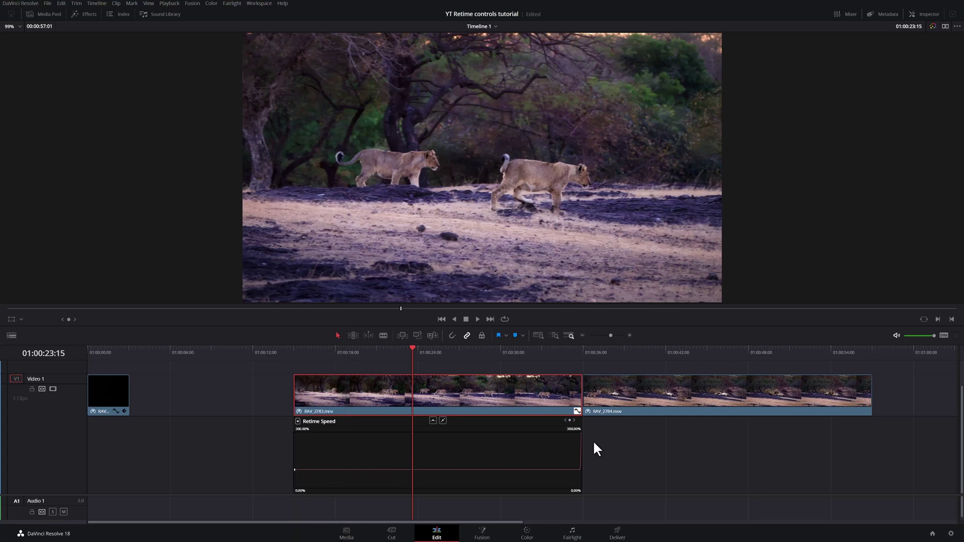
# Drag RAV_2783's end speed up to nearly 900%, then close the curve editor.
pyautogui.moveTo(575, 430); pyautogui.dragTo(618, 430)
pyautogui.click(567, 418)
pyautogui.scroll(4, 567, 417)
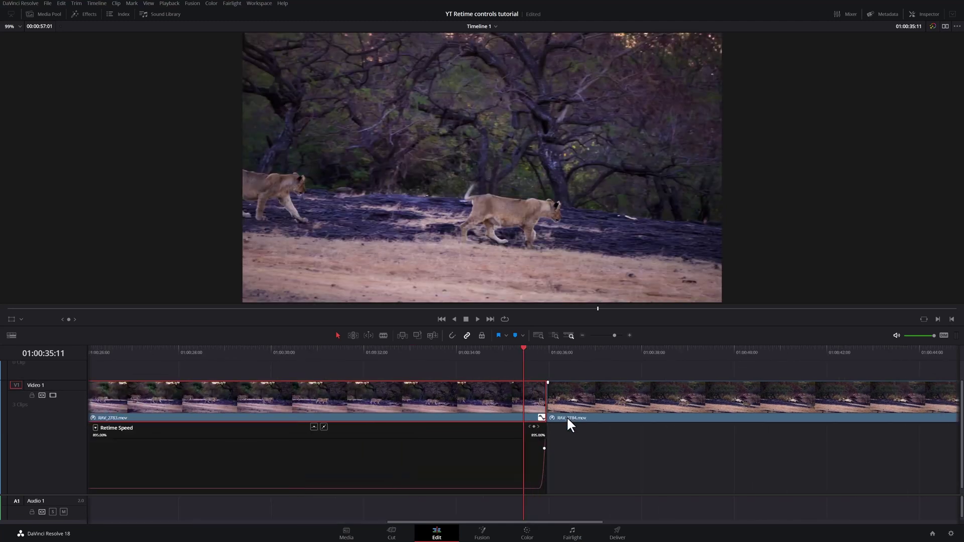
pyautogui.scroll(3, 573, 423)
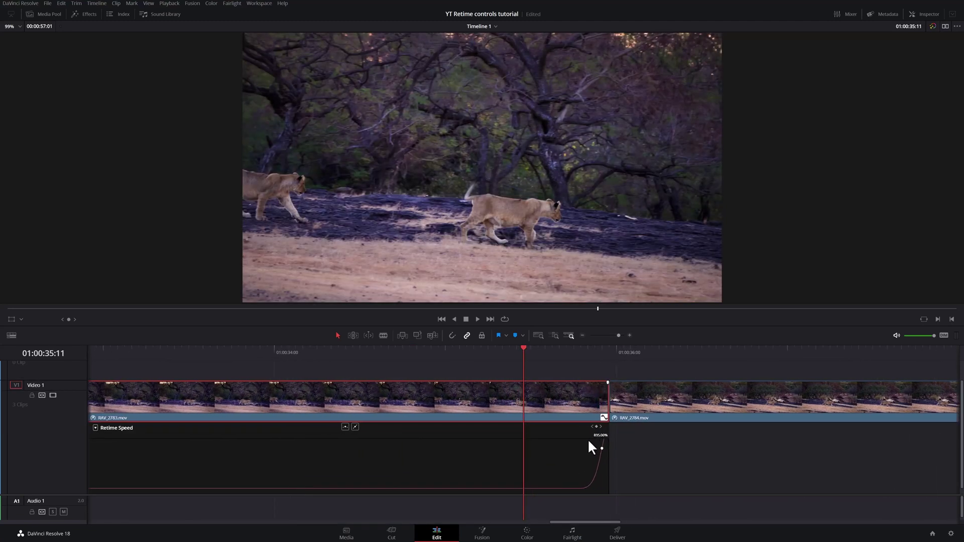
pyautogui.hotkey('shift', 'c')
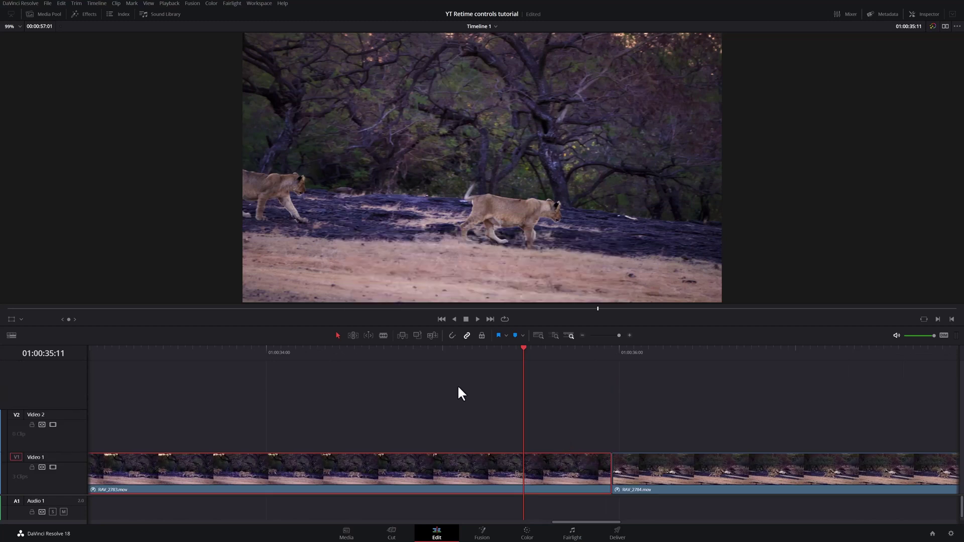
# Strip RAV_2783's retime effects using Remove Attributes (Ctrl+Shift+X).
pyautogui.rightClick(390, 472)
pyautogui.click(443, 291)
pyautogui.click(511, 367)
pyautogui.hotkey('ctrl', 'shift', 'x')
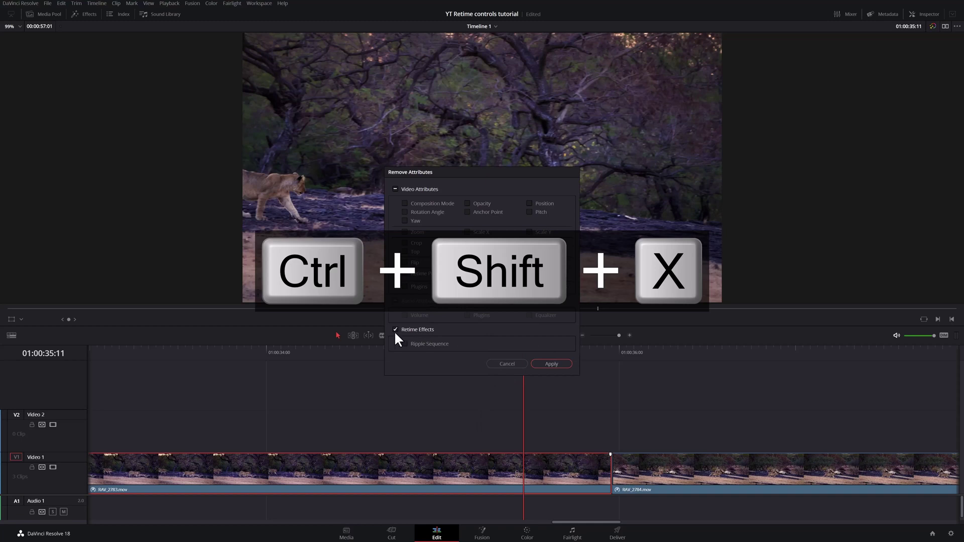
pyautogui.click(549, 365)
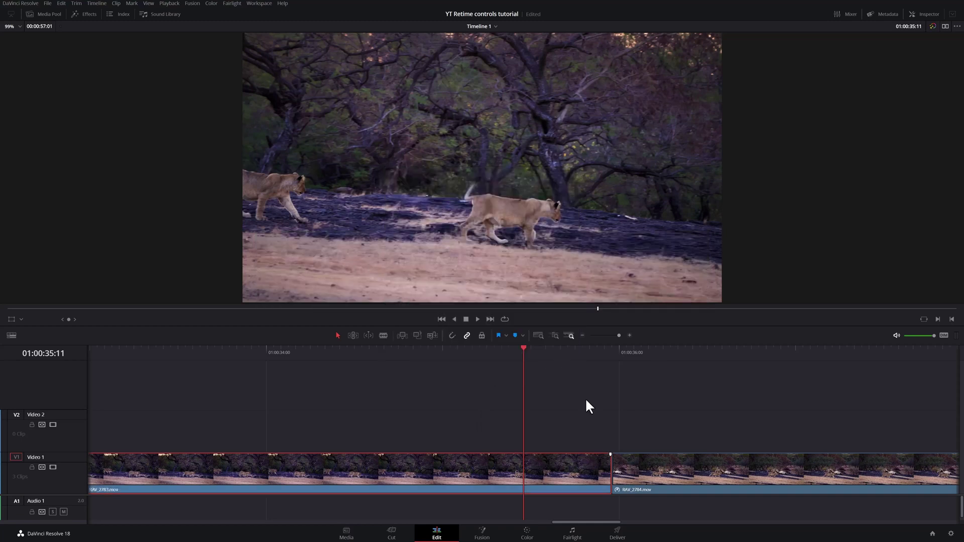
# Play RAV_2783 back at normal speed and fit the whole sequence in view.
pyautogui.click(577, 354)
pyautogui.press('space')
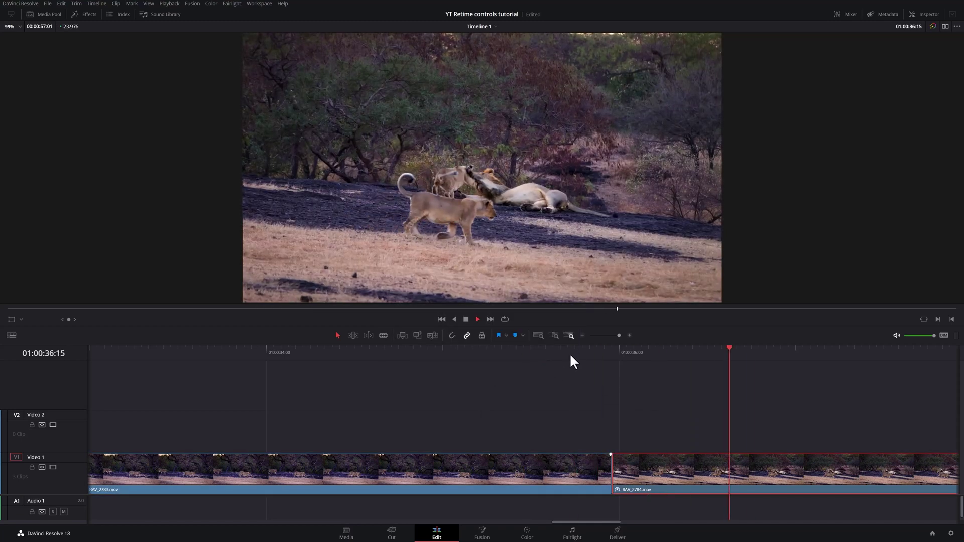
pyautogui.click(569, 354)
pyautogui.hotkey('shift', 'z')
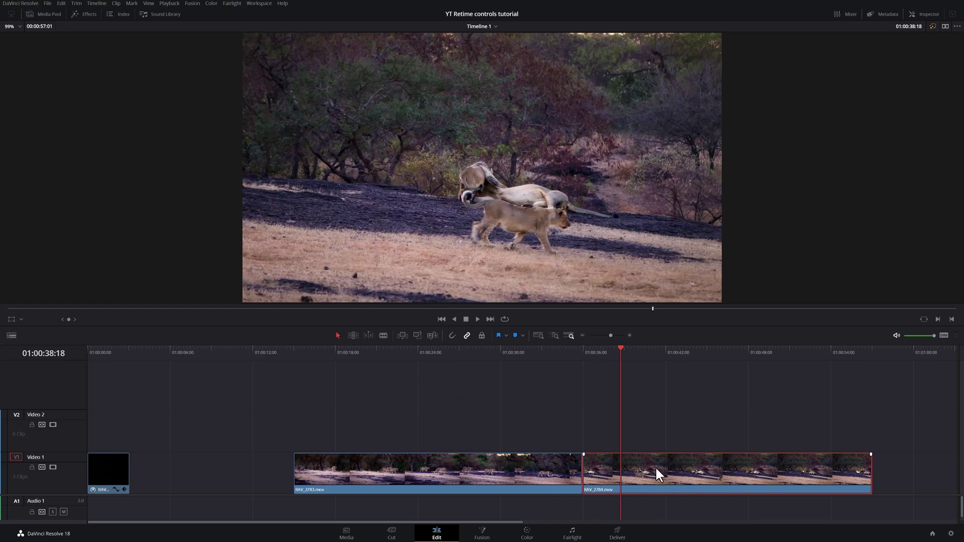
pyautogui.hotkey('alt', 'f')
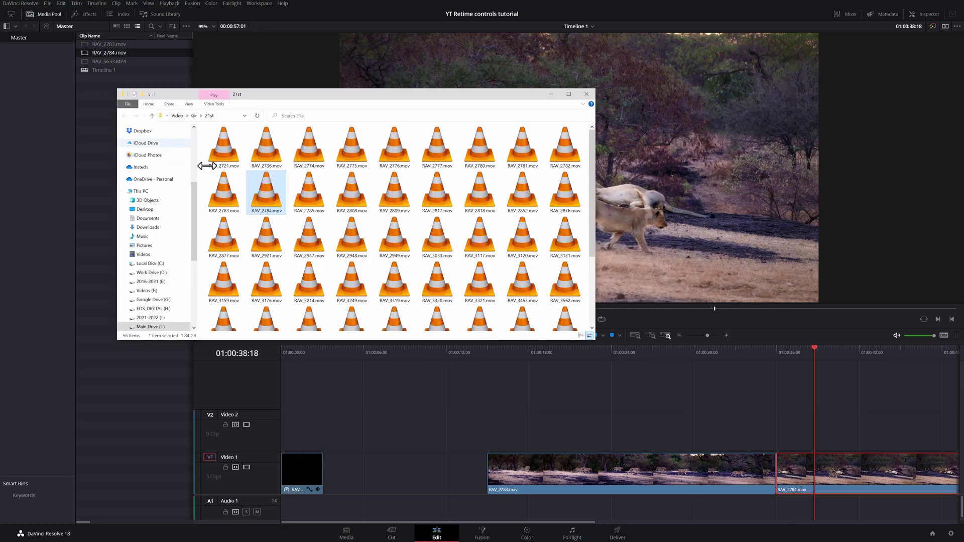
# Dismiss the Explorer window showing RAV_2784.mov and return to DaVinci Resolve.
pyautogui.click(717, 421)
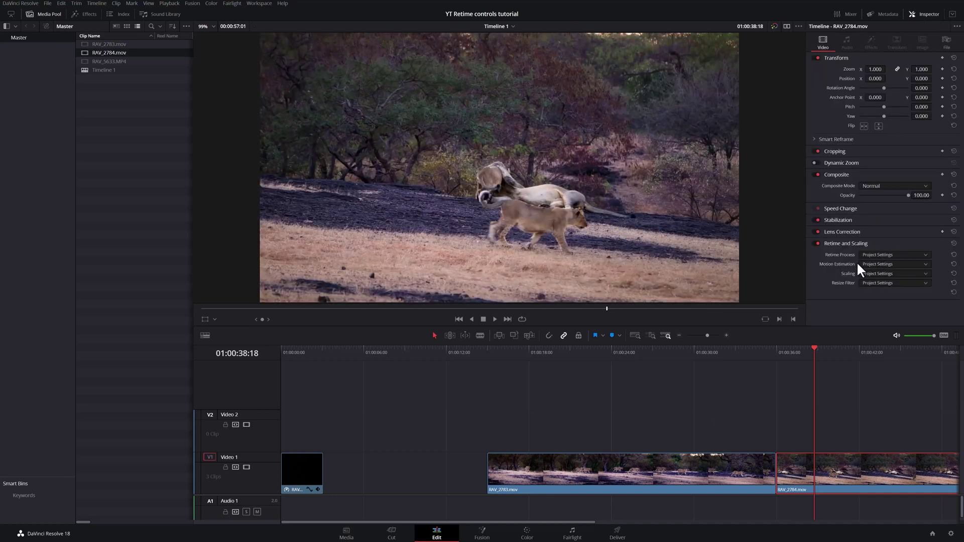
# Switch the RAV_2784 clip's retime process to Optical Flow and review its motion estimation options.
pyautogui.click(890, 254)
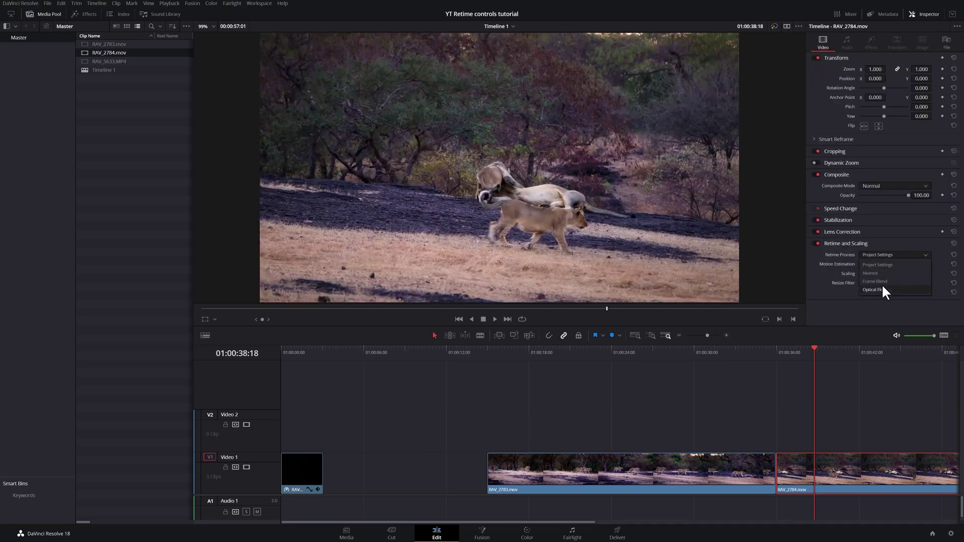
pyautogui.click(882, 285)
pyautogui.click(873, 264)
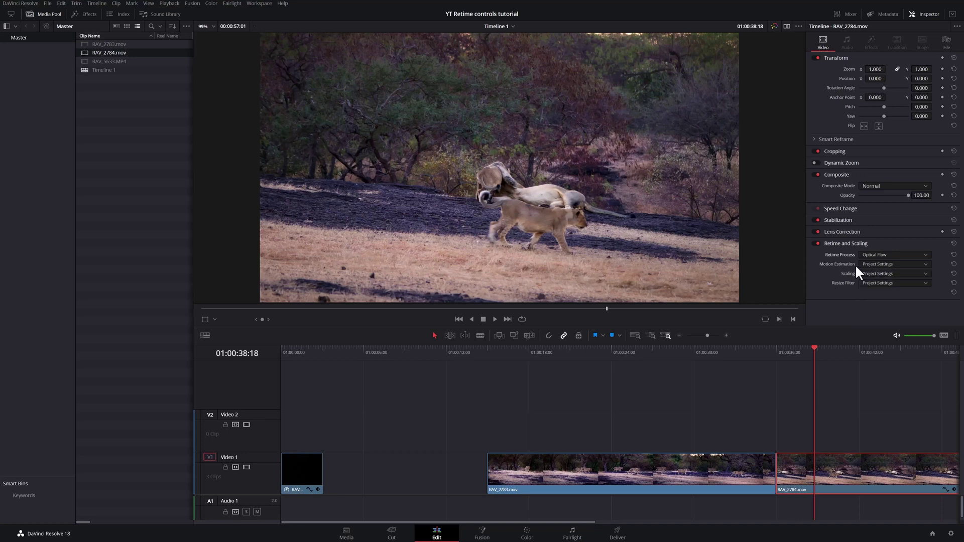
pyautogui.click(878, 272)
# Revert the clip's retime process to Project Settings and bring up Project Settings with Shift+9.
pyautogui.click(881, 255)
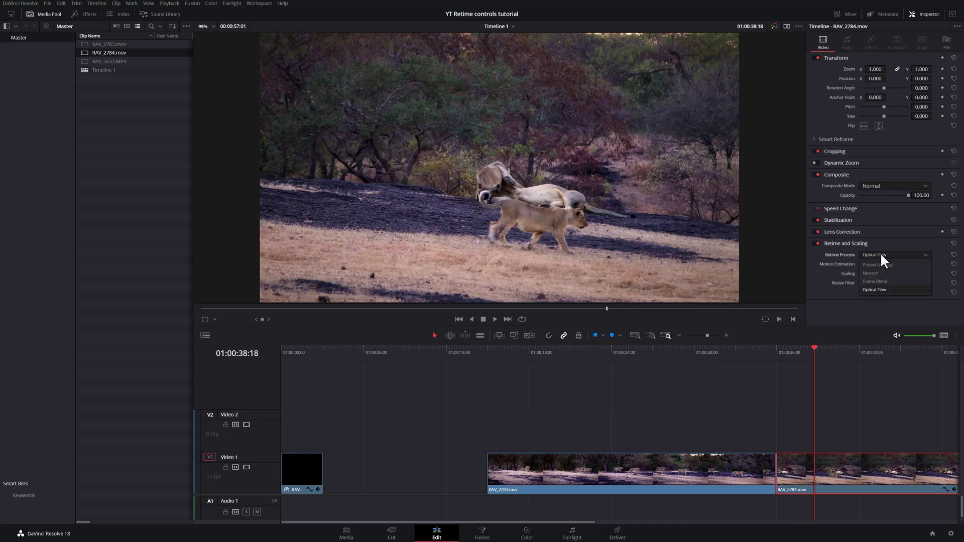
pyautogui.click(882, 262)
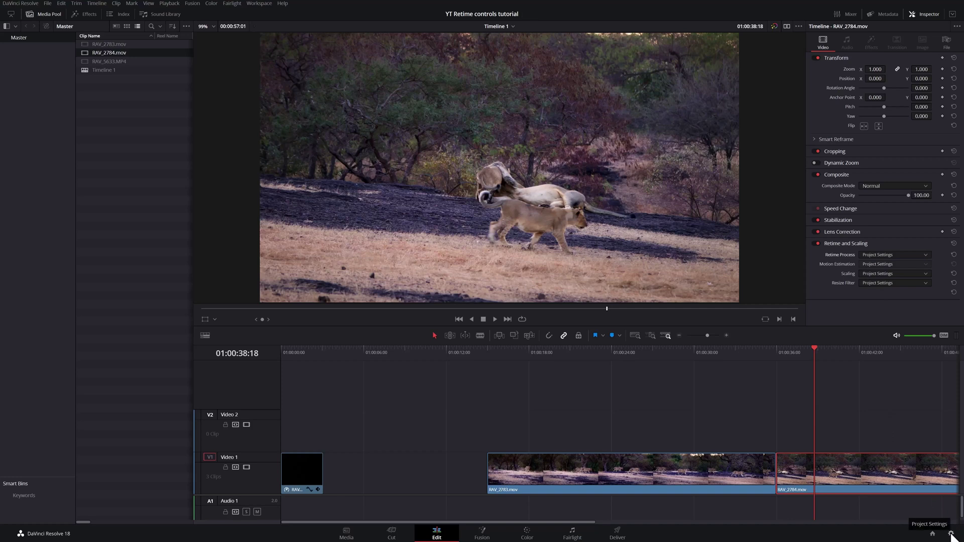
pyautogui.hotkey('shift', '9')
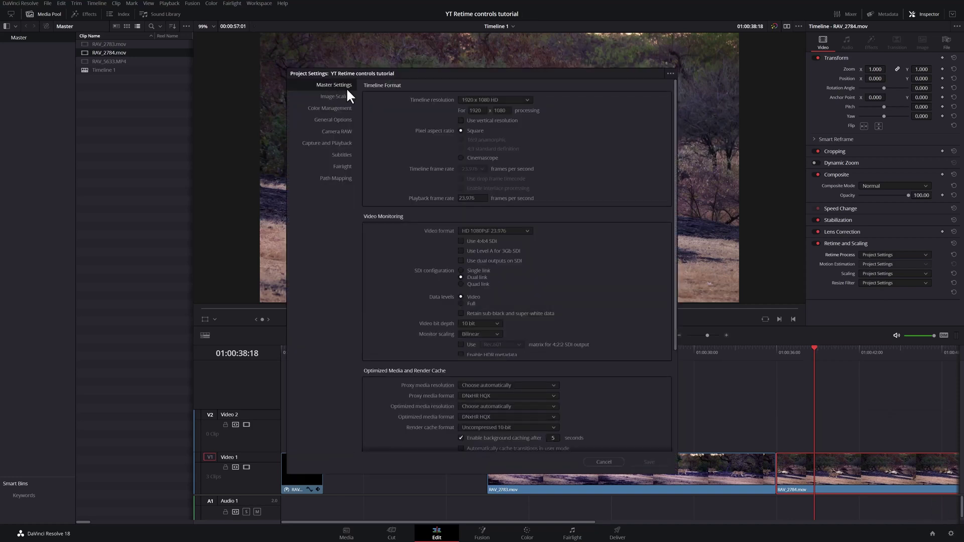
# Set the project Retime Process to Optical Flow and Motion Estimation to Enhanced Better, then save.
pyautogui.scroll(-4, 421, 205)
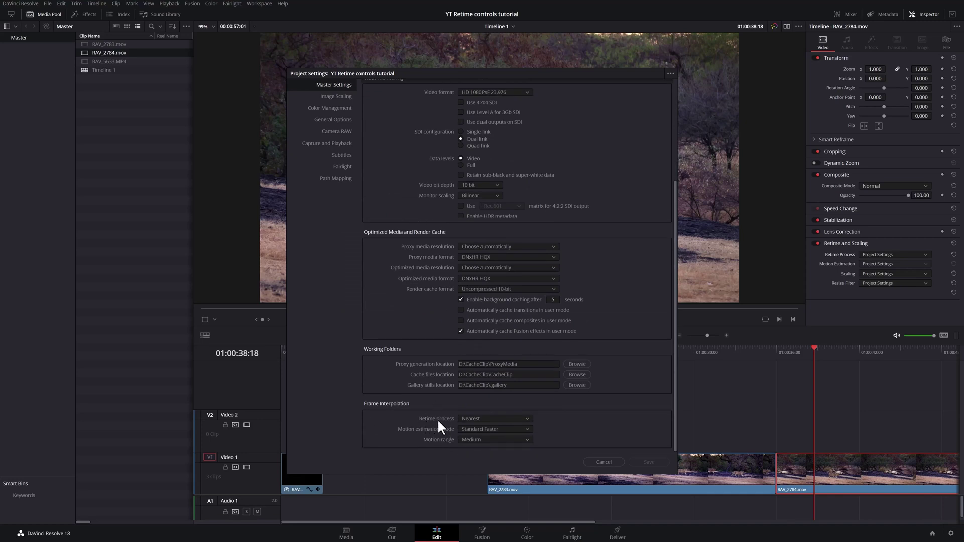
pyautogui.click(491, 418)
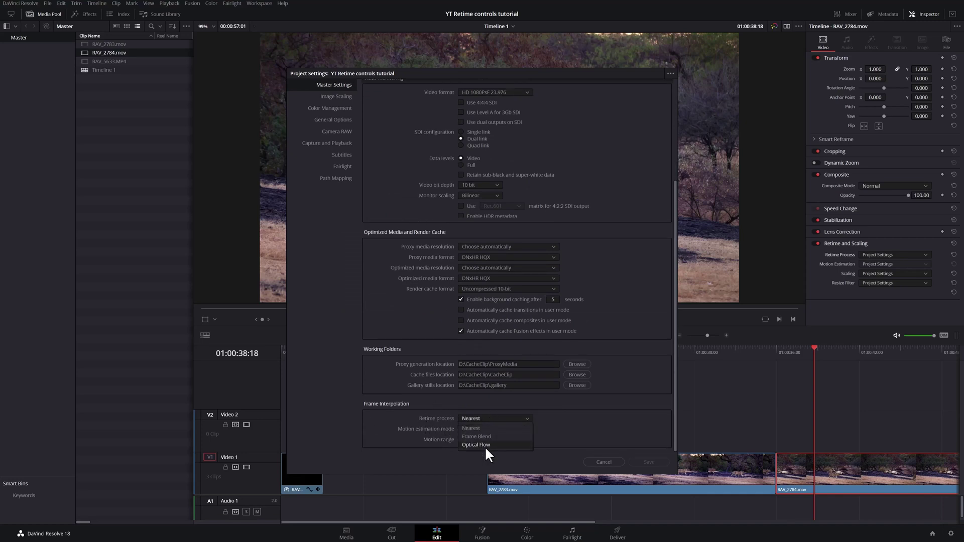
pyautogui.click(485, 446)
pyautogui.click(487, 429)
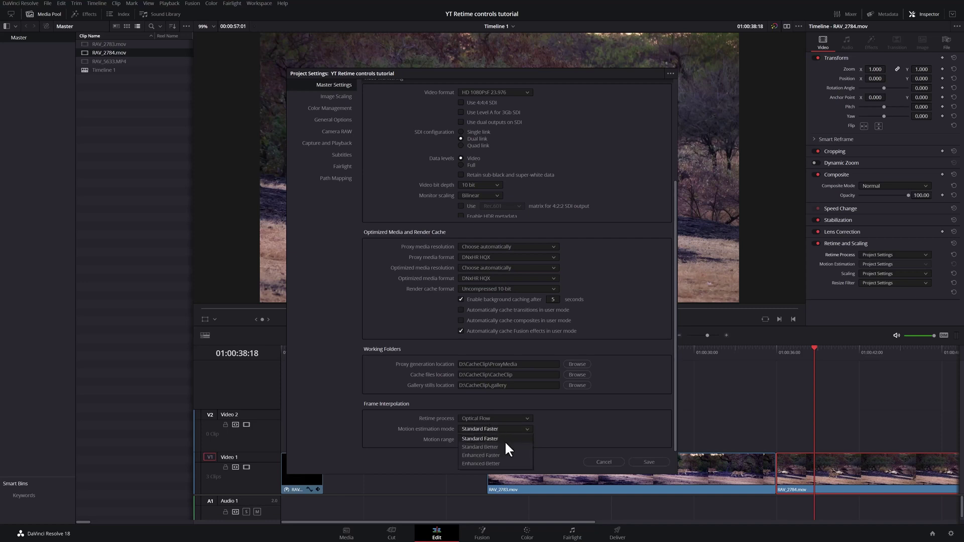
pyautogui.click(493, 461)
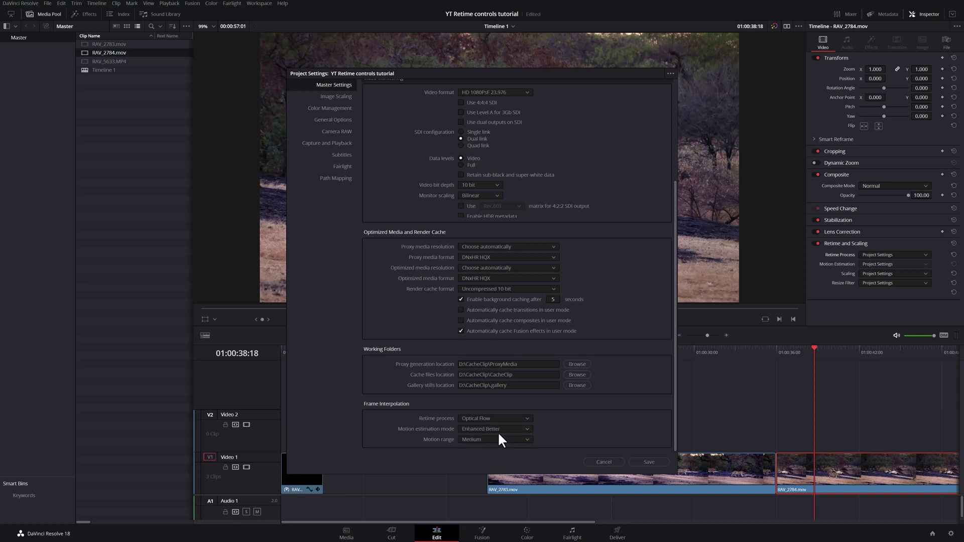
pyautogui.click(493, 427)
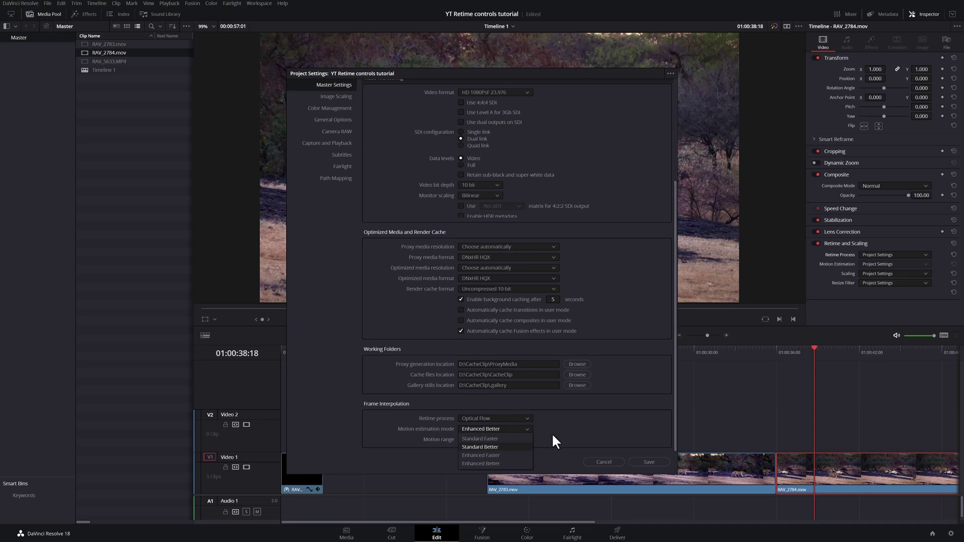
pyautogui.click(535, 442)
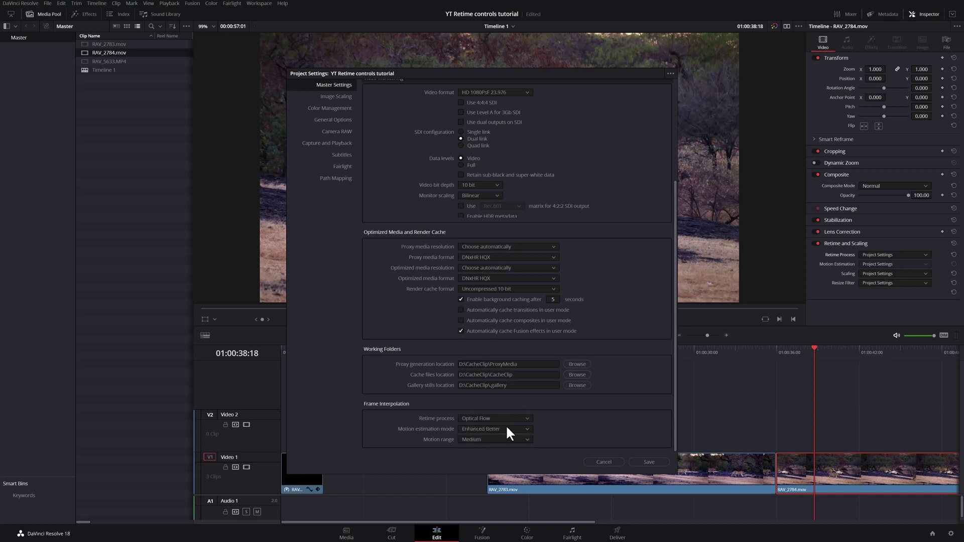
pyautogui.click(648, 462)
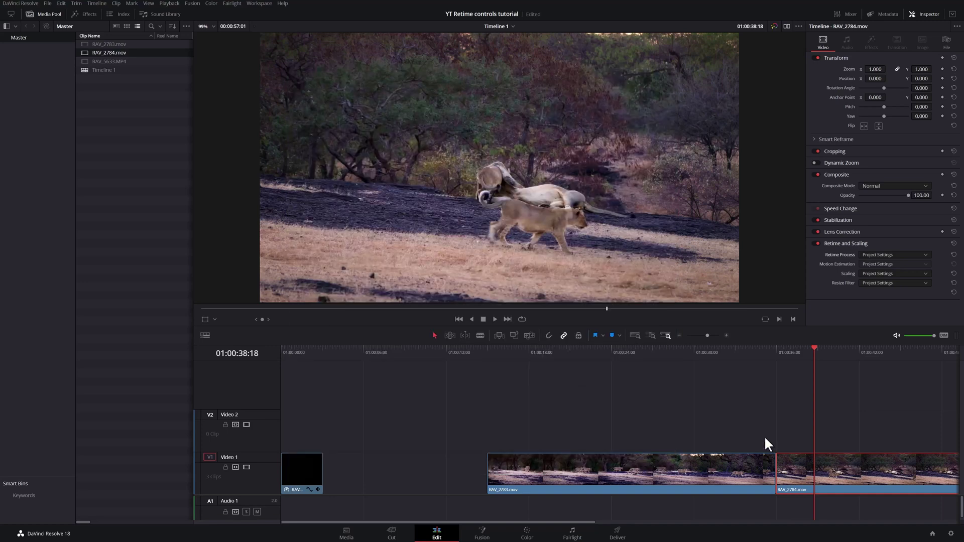